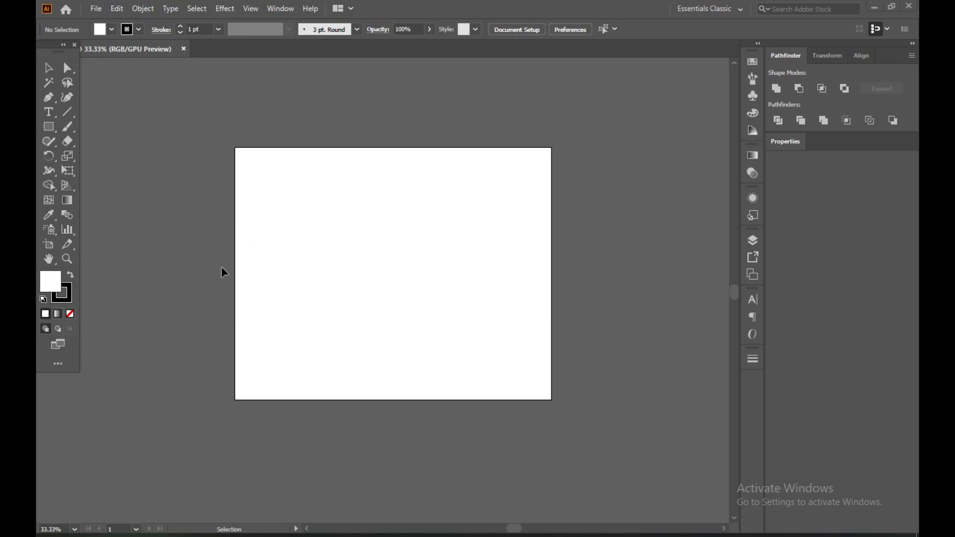
Draw a 1280 × 1024 px rectangle covering the whole artboard.
left_click(50, 128)
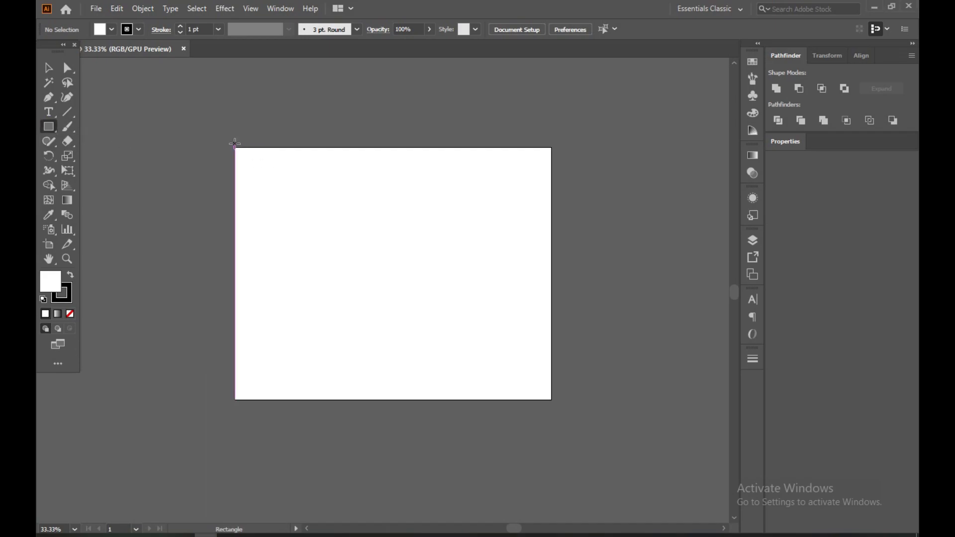
left_click_drag(236, 148, 550, 398)
left_click(551, 398)
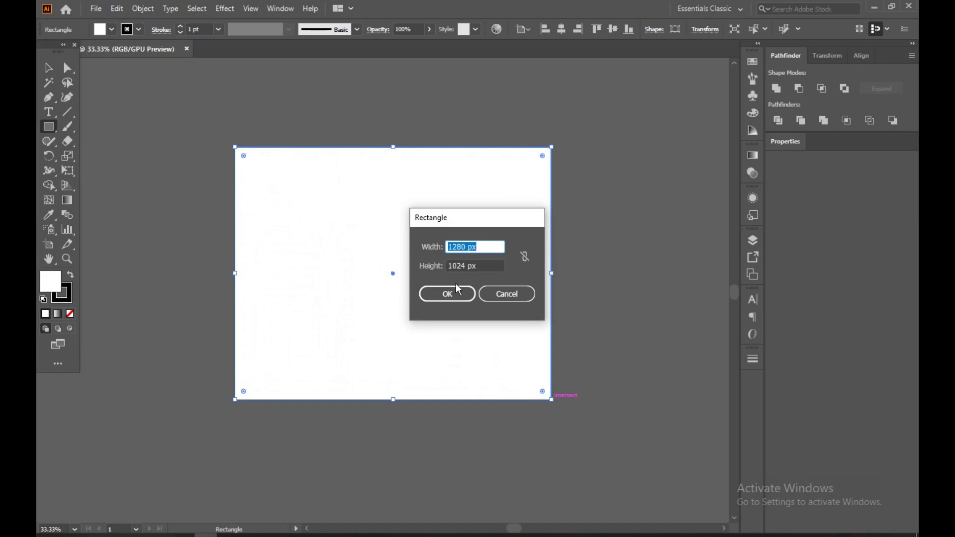
left_click(527, 296)
left_click(51, 71)
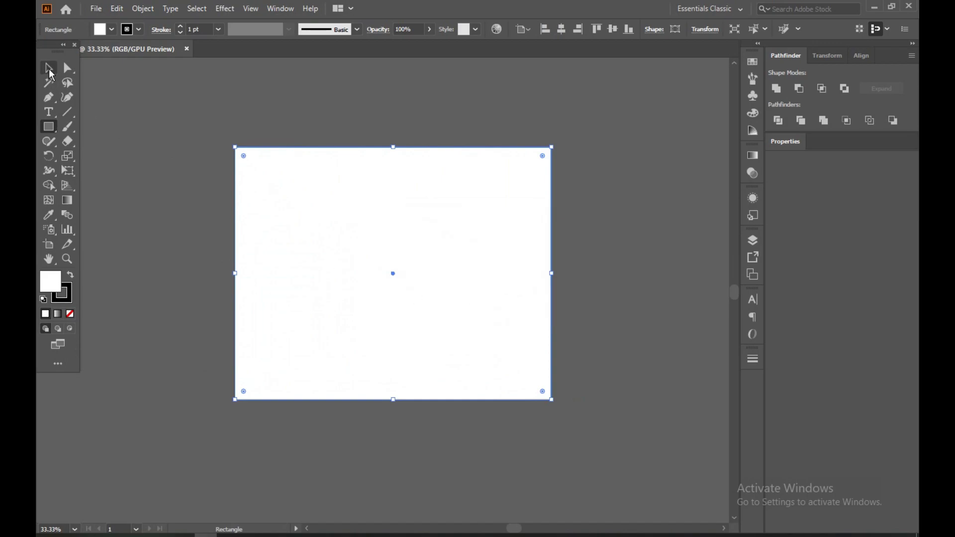
Give the artboard-sized rectangle a black fill and no stroke.
left_click(71, 277)
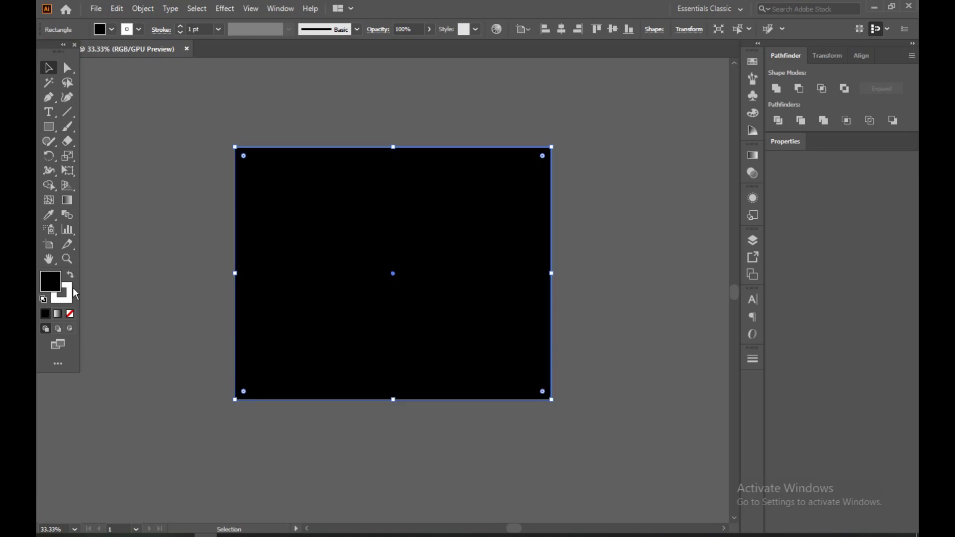
left_click(67, 297)
left_click(74, 314)
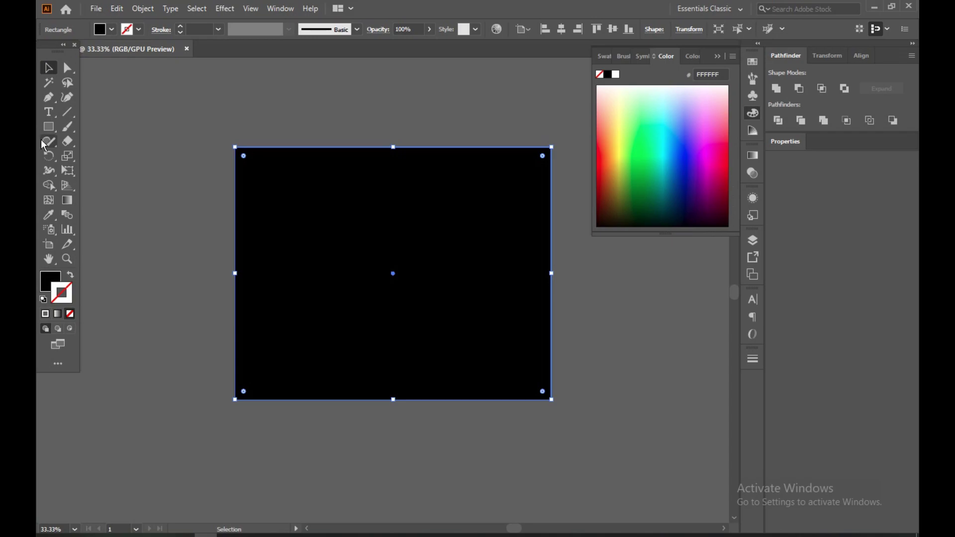
Draw a small black square outside the artboard and place it above and left of the large rectangle.
scroll(173, 181, "up", 3)
scroll(176, 186, "down", 3)
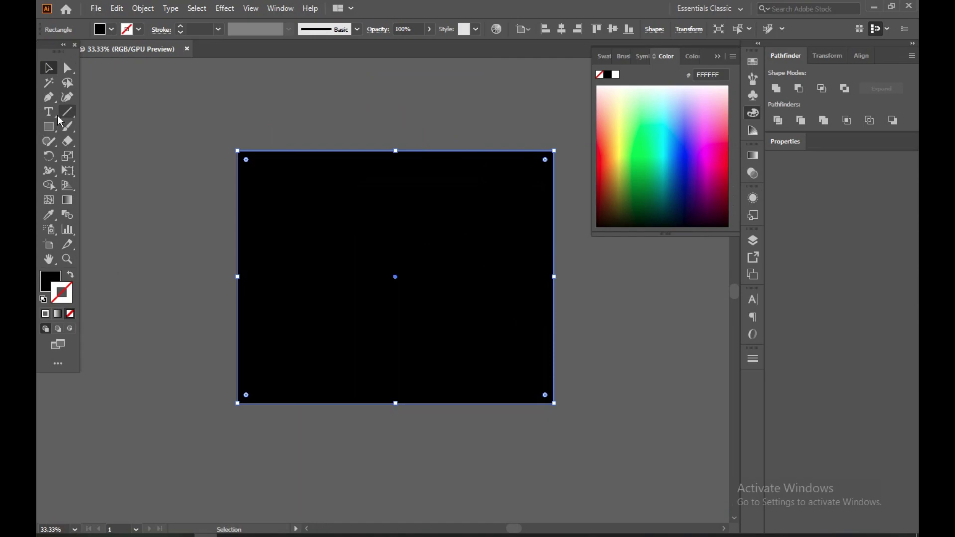
left_click(48, 127)
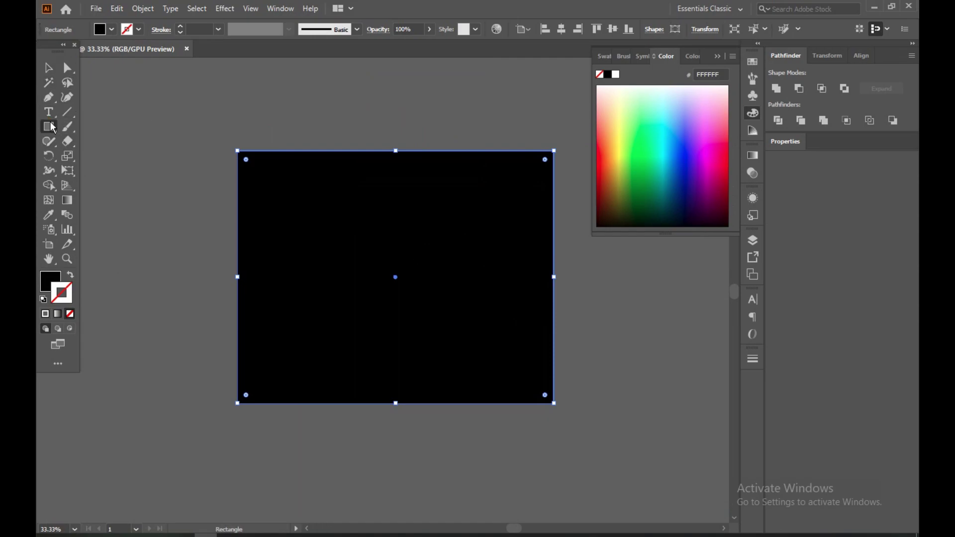
left_click_drag(116, 109, 144, 137)
left_click(49, 67)
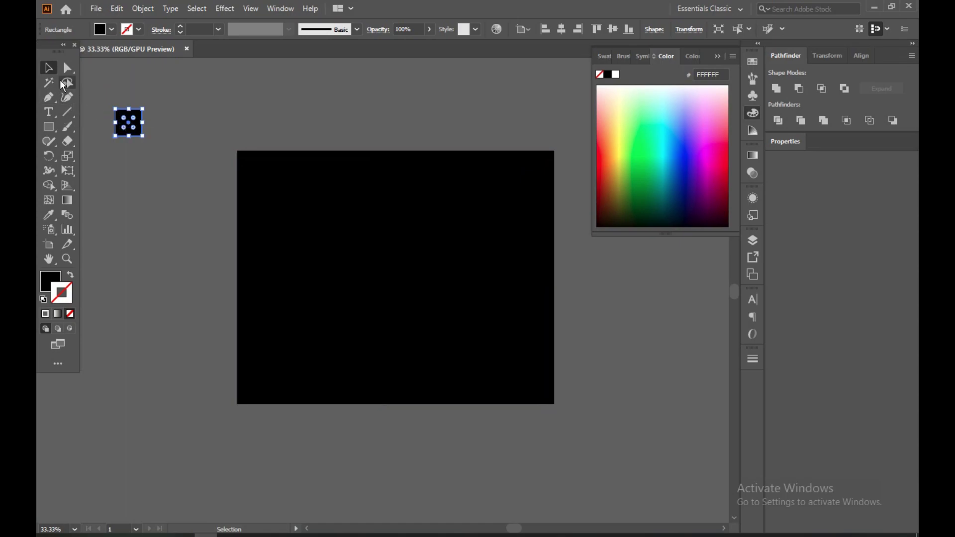
left_click(164, 87)
left_click_drag(135, 122, 150, 99)
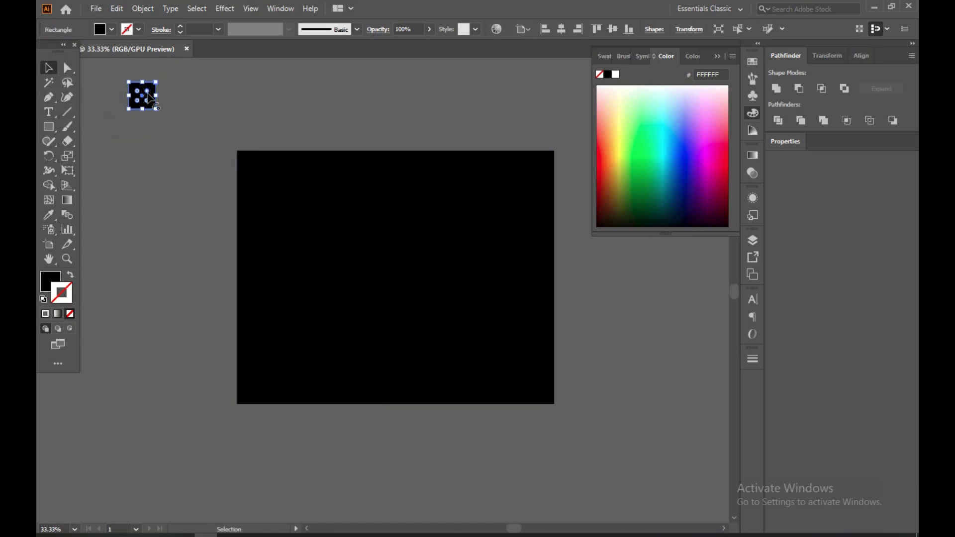
Duplicate the small square twice to form a horizontal row of three squares.
left_click(192, 94)
left_click(149, 103)
left_click_drag(150, 103, 228, 101)
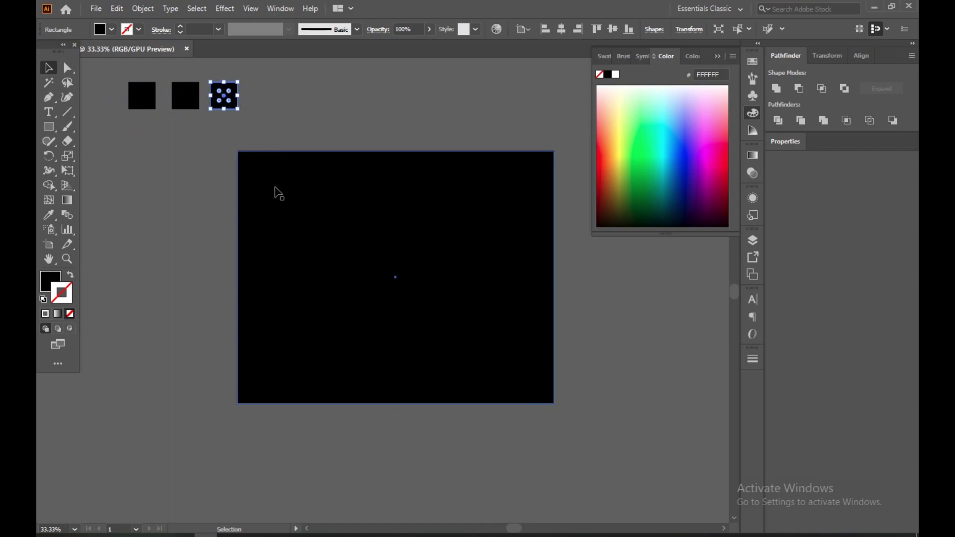
Add the text label 0F0009 below the first small square.
scroll(145, 132, "up", 4)
left_click_drag(145, 133, 227, 391)
left_click(48, 112)
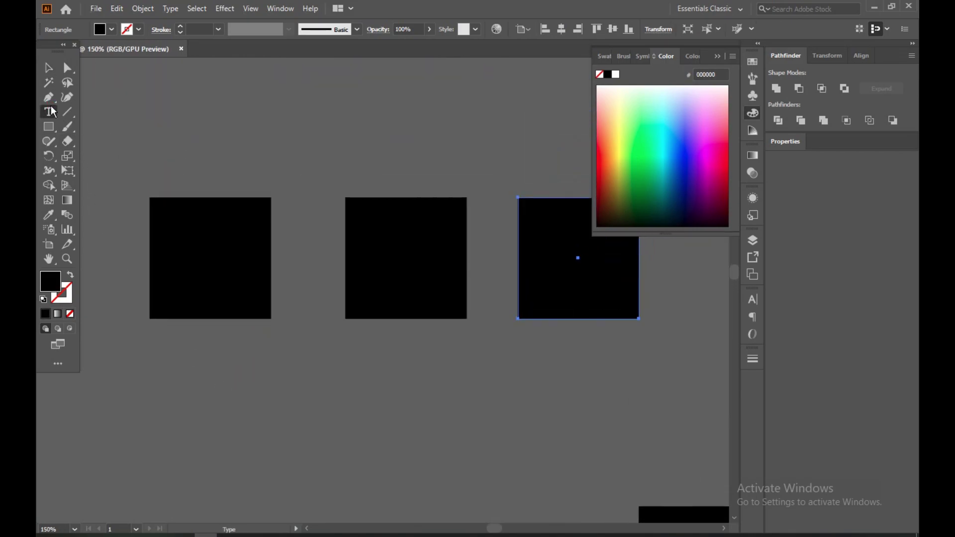
left_click(165, 358)
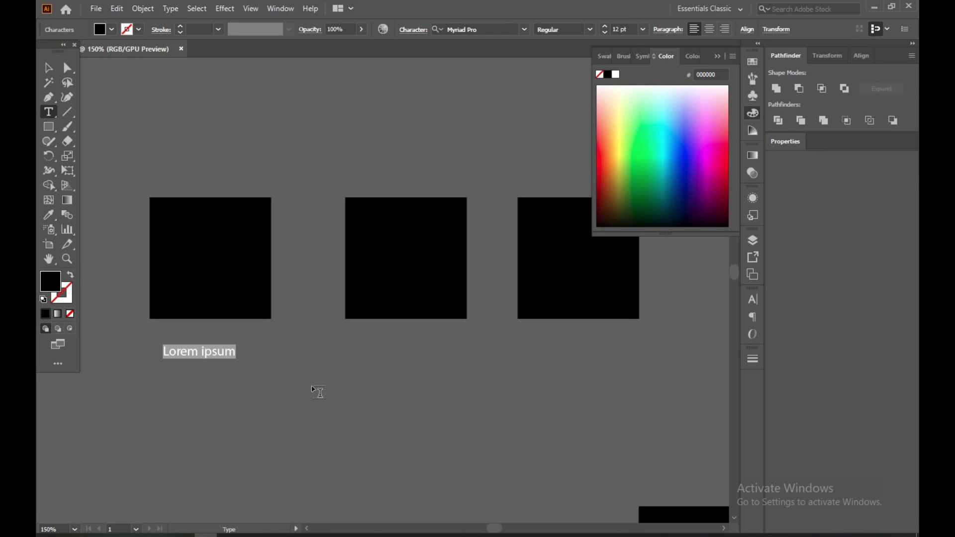
double_click(50, 284)
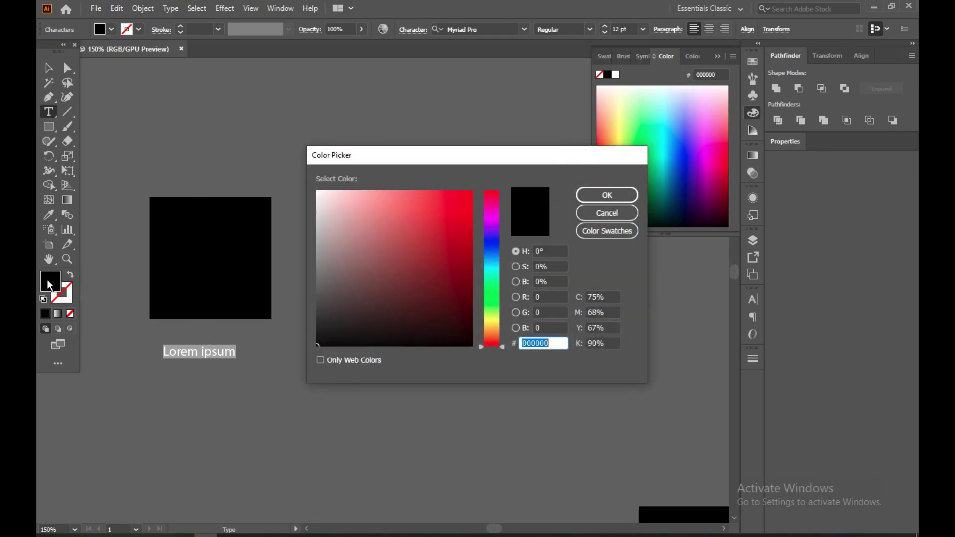
left_click(607, 213)
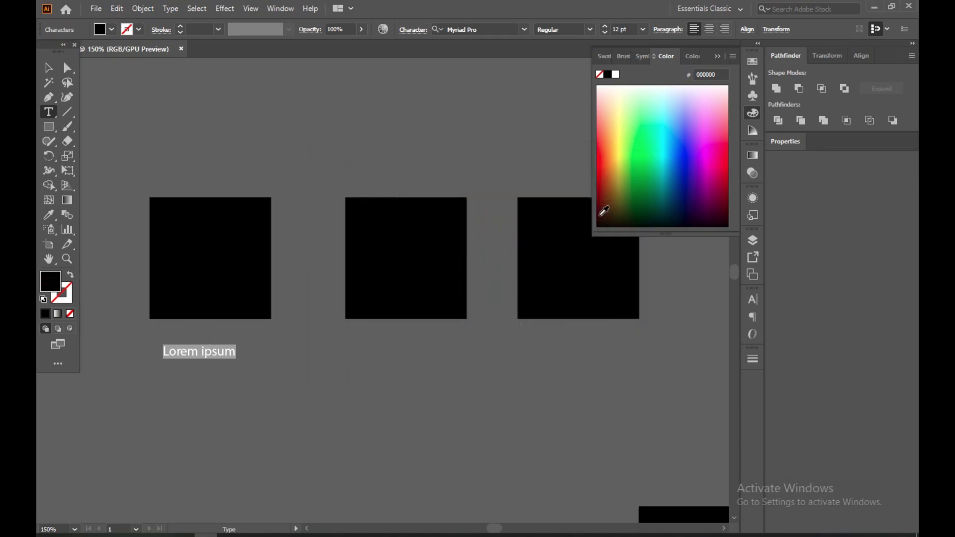
double_click(198, 350)
left_click(236, 351)
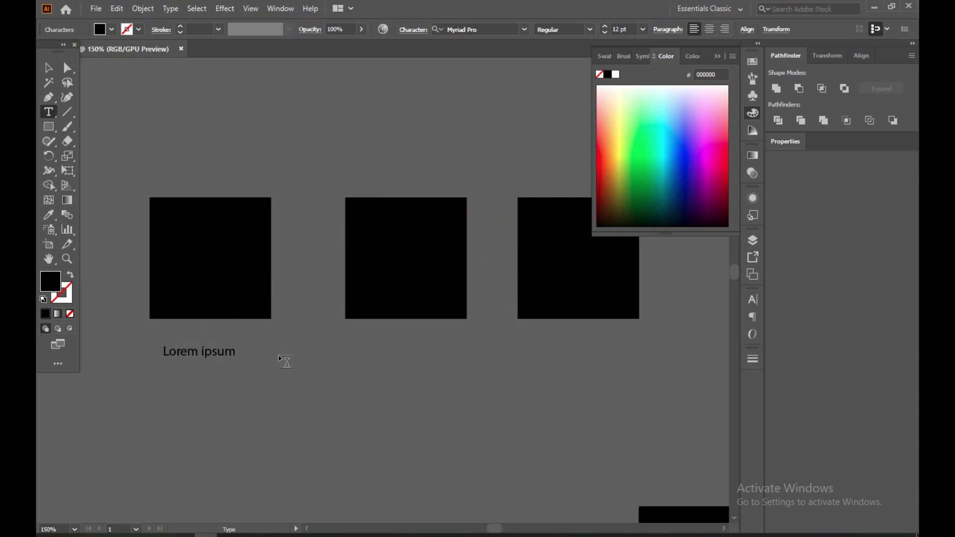
key("BackSpace")
key("BackSpace")
key("BackSpace")
key("BackSpace")
key("BackSpace")
key("BackSpace")
key("BackSpace")
key("BackSpace")
key("BackSpace")
key("BackSpace")
key("BackSpace")
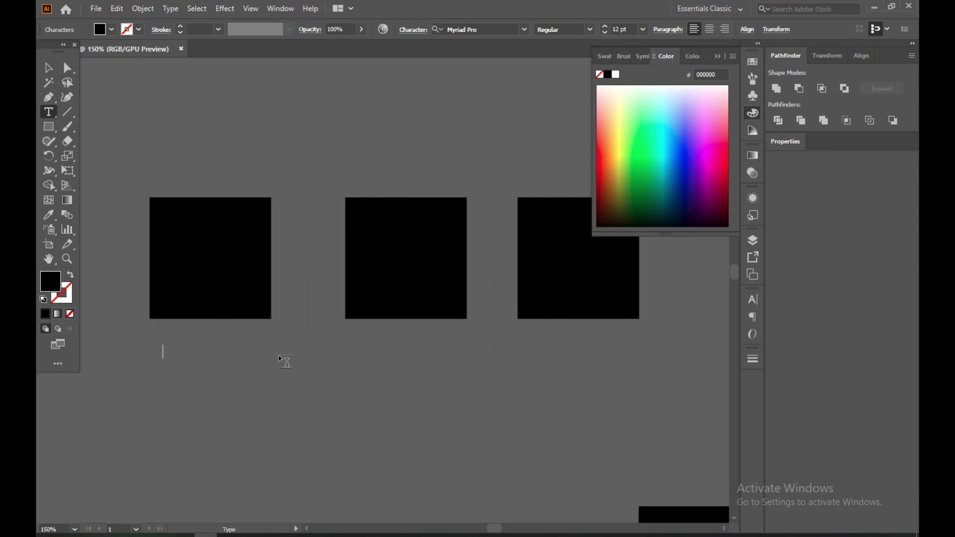
type("0F0009")
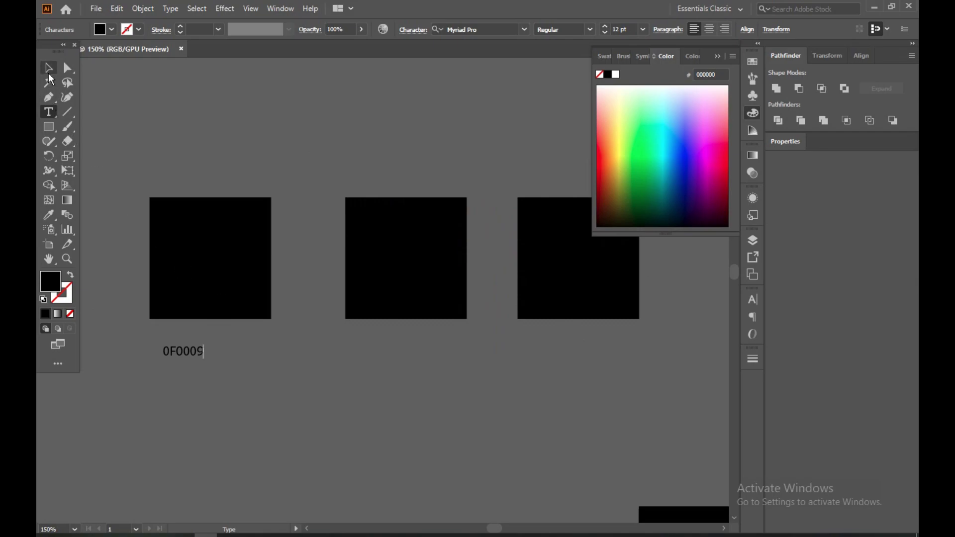
left_click(363, 352, "ctrl")
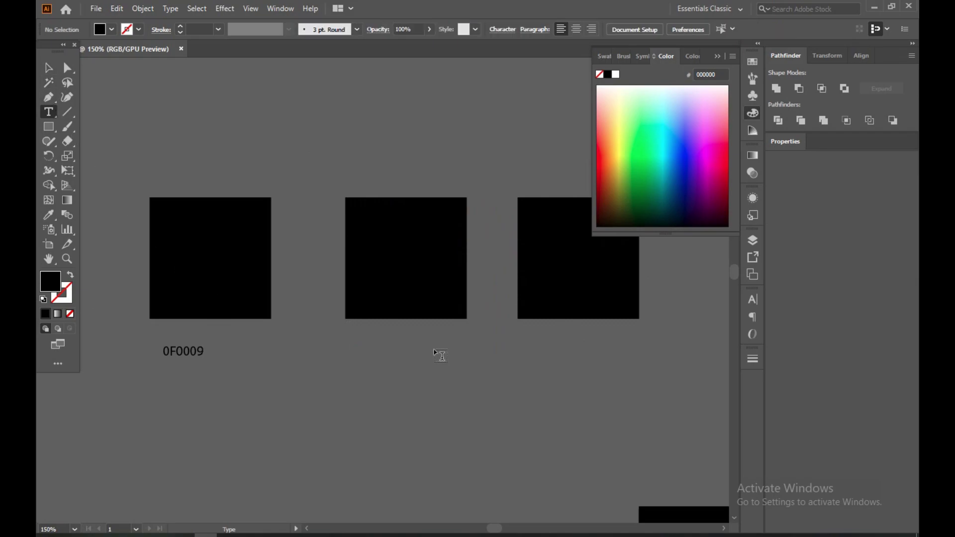
Add the text label 110602 below the second small square.
left_click(354, 338)
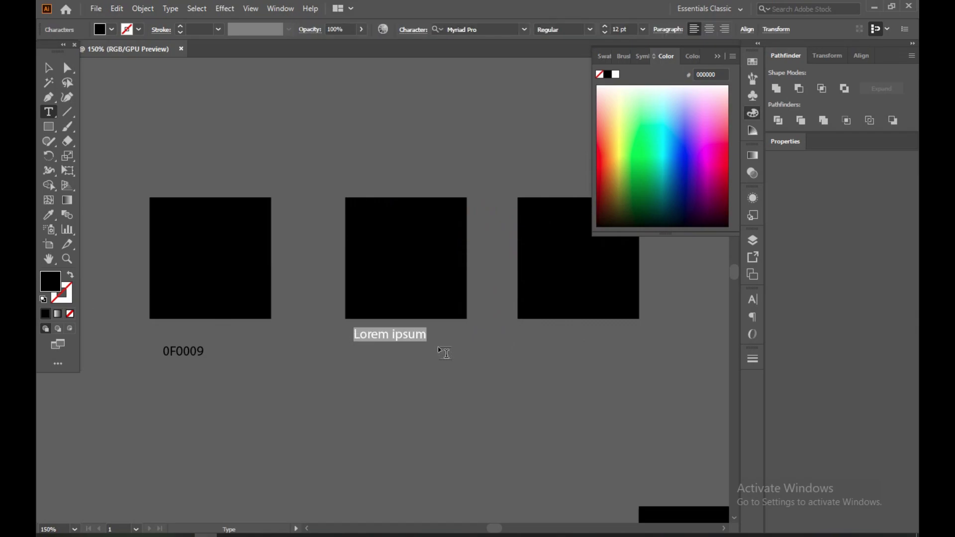
type("110")
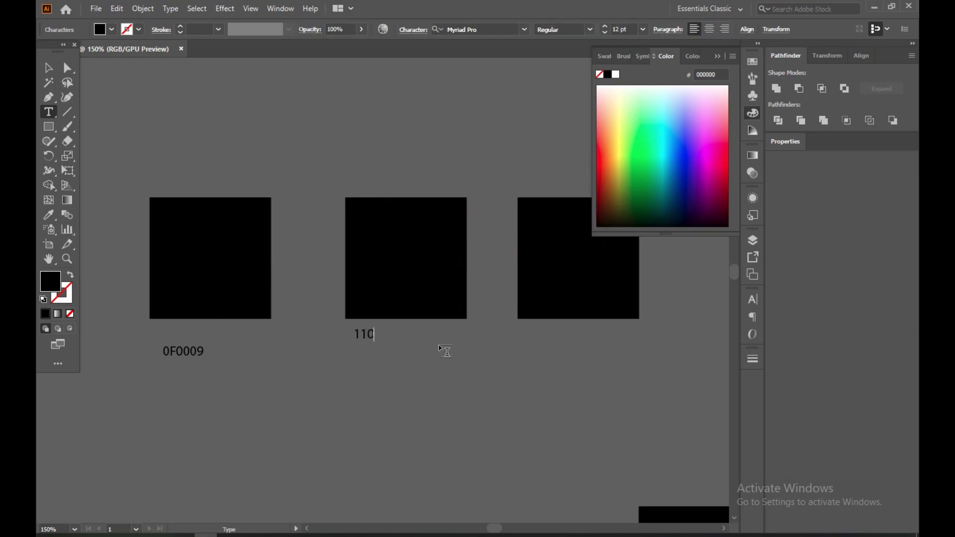
type("602")
key("Escape")
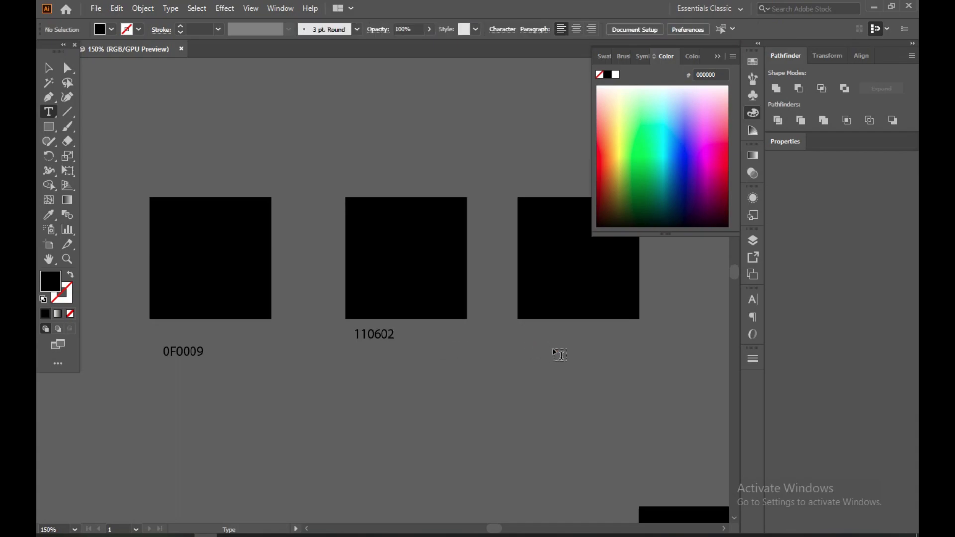
Add the text label 0F010C below the third small square.
left_click(534, 338)
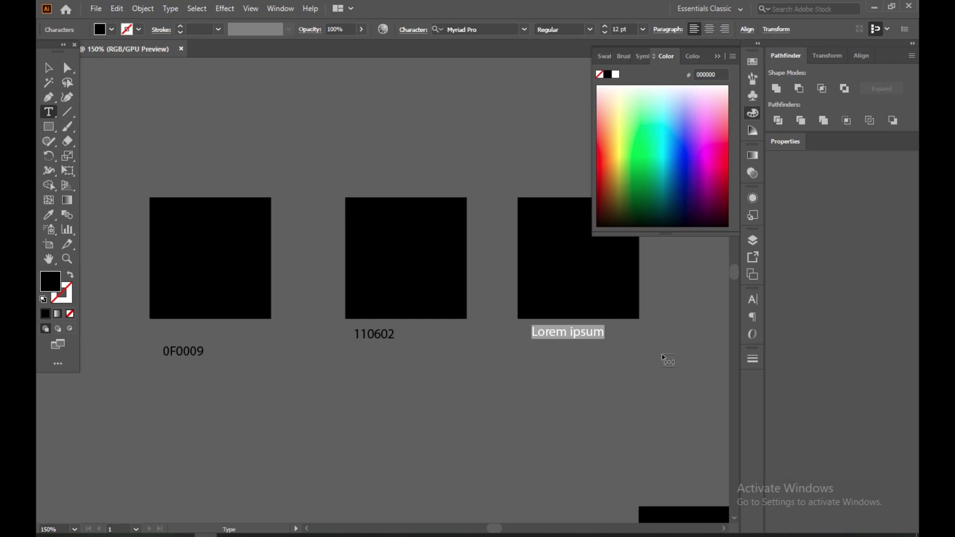
type("0F")
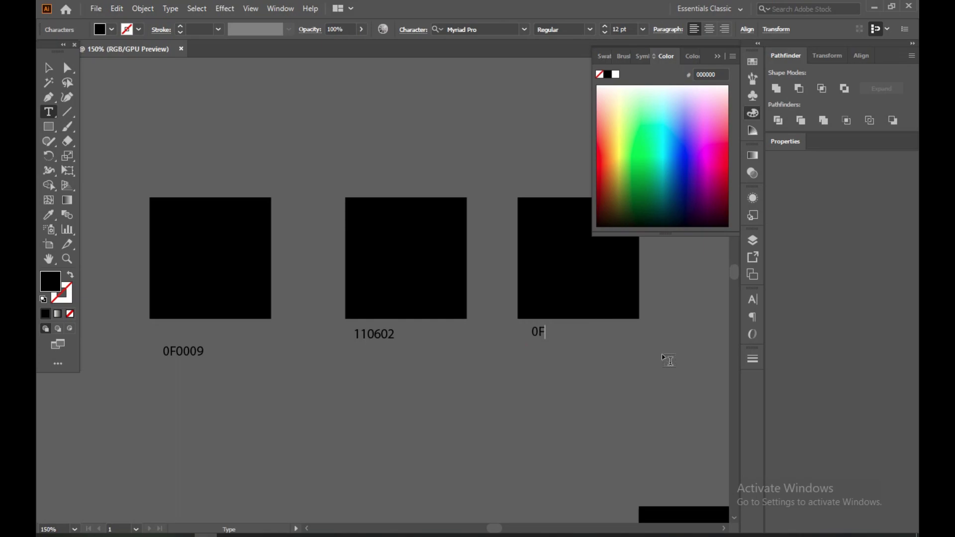
type("010C")
Move the three text labels so they line up in a row, each roughly centred beneath its square.
left_click(48, 68)
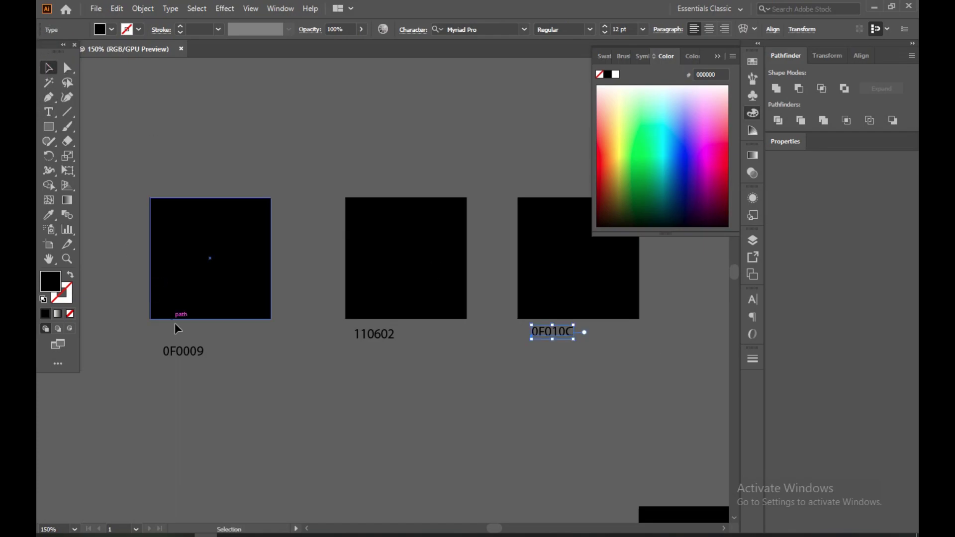
left_click_drag(188, 358, 205, 347)
left_click_drag(382, 335, 401, 338)
left_click_drag(560, 334, 582, 351)
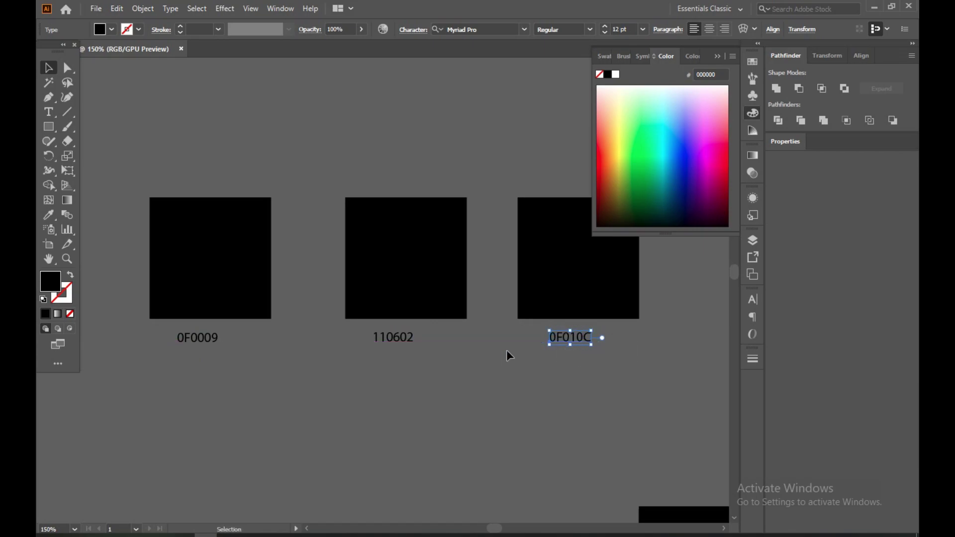
Fill the first small square with the hex color 0F0009.
double_click(53, 284)
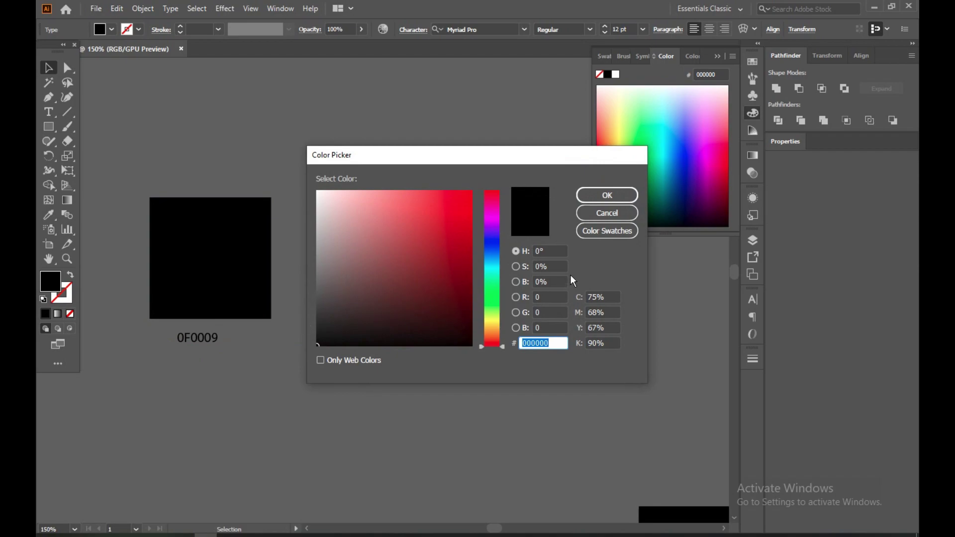
left_click(607, 213)
left_click(207, 248)
double_click(50, 281)
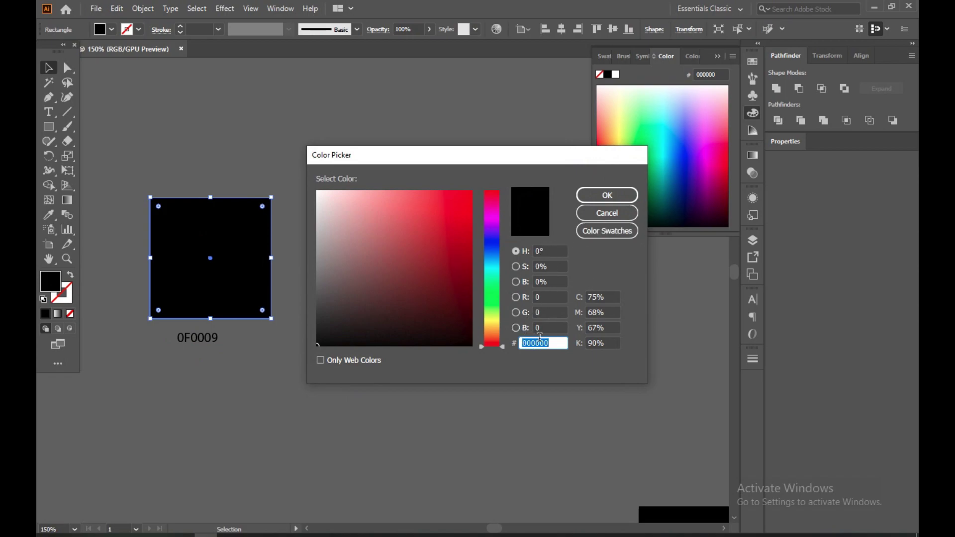
type("0F0009")
left_click(608, 195)
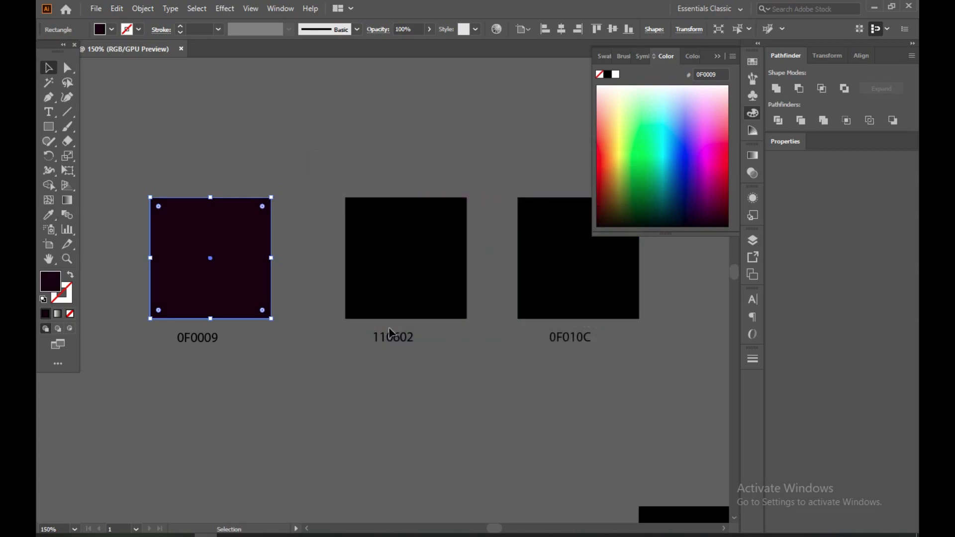
Fill the second small square with the hex color 110602.
left_click(419, 253)
double_click(49, 279)
left_click_drag(495, 160, 177, 131)
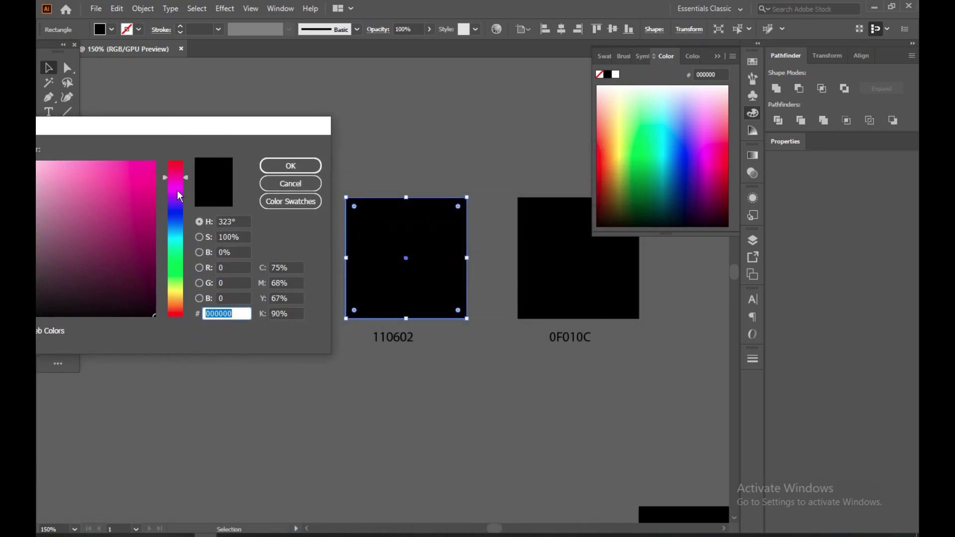
type("110602")
left_click(287, 167)
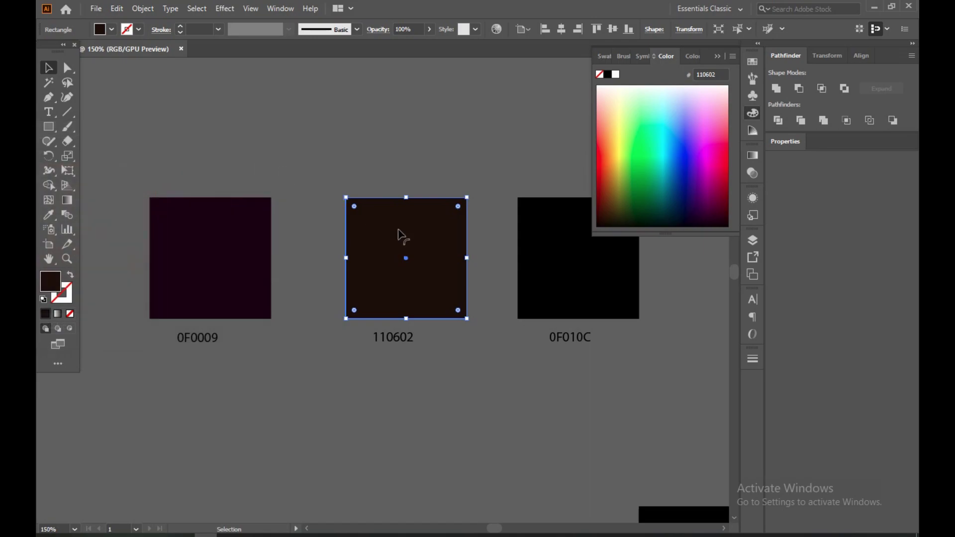
Fill the third small square with the hex color 0F010C and put the color controls away.
left_click(577, 301)
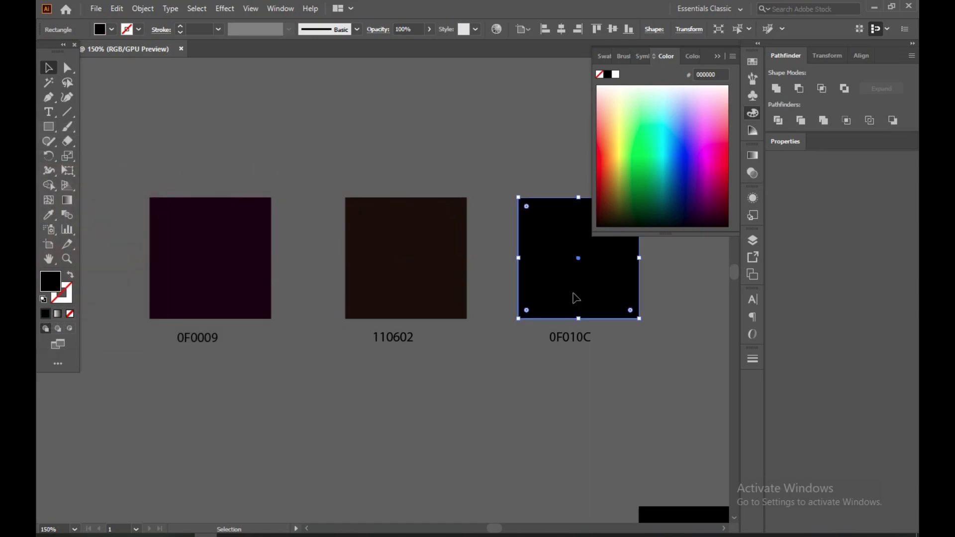
double_click(48, 277)
type("0")
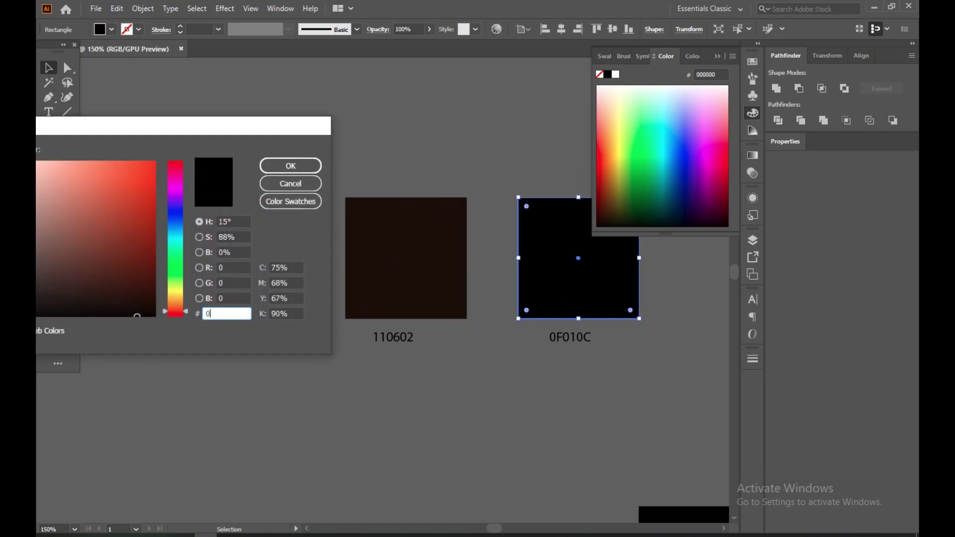
type("F010C")
left_click(291, 169)
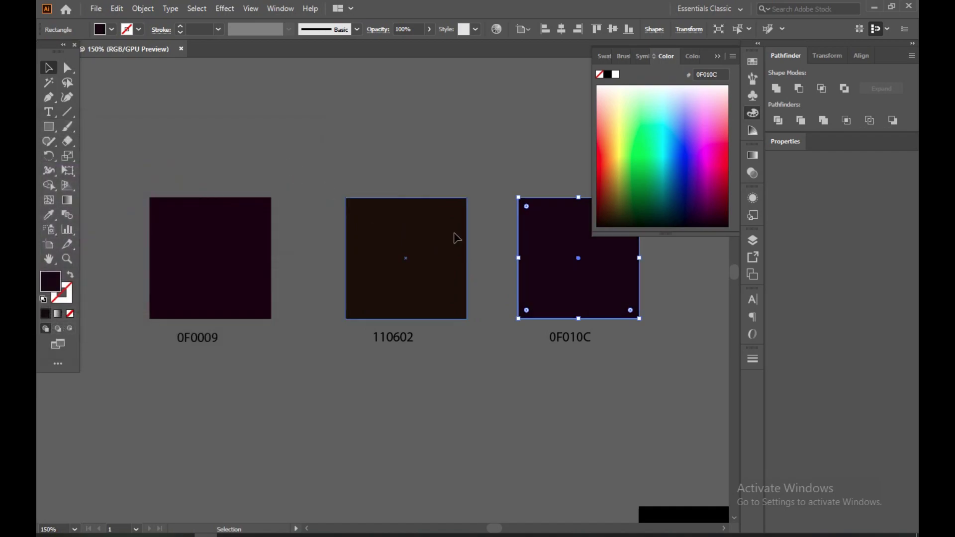
left_click(718, 57)
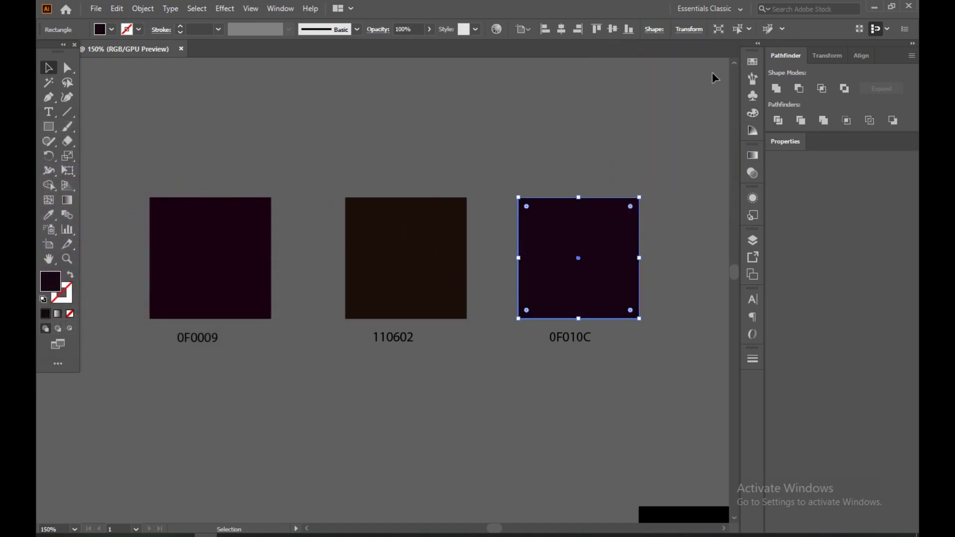
Apply a linear white-to-black gradient fill to the large background rectangle.
scroll(430, 316, "down", 1)
scroll(591, 386, "down", 5)
left_click(437, 284)
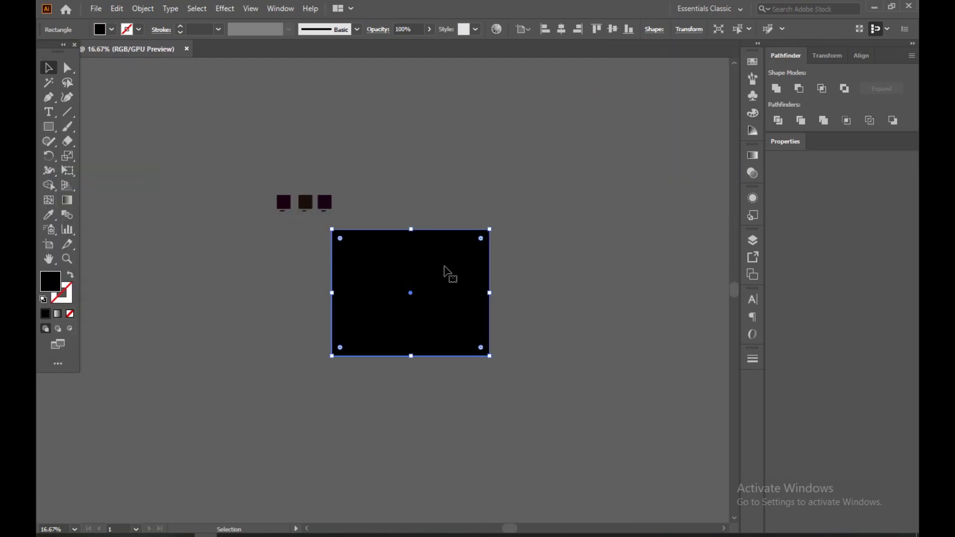
left_click(756, 155)
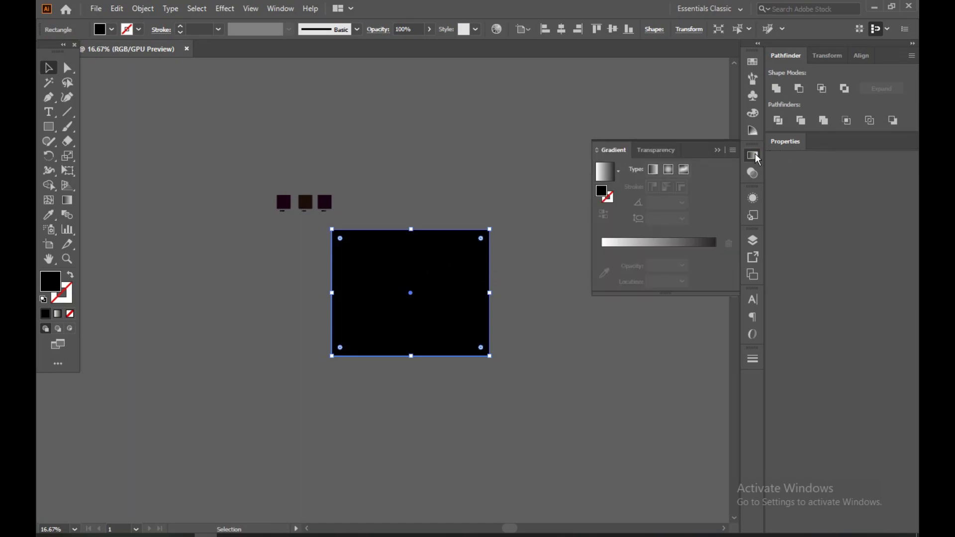
left_click(608, 244)
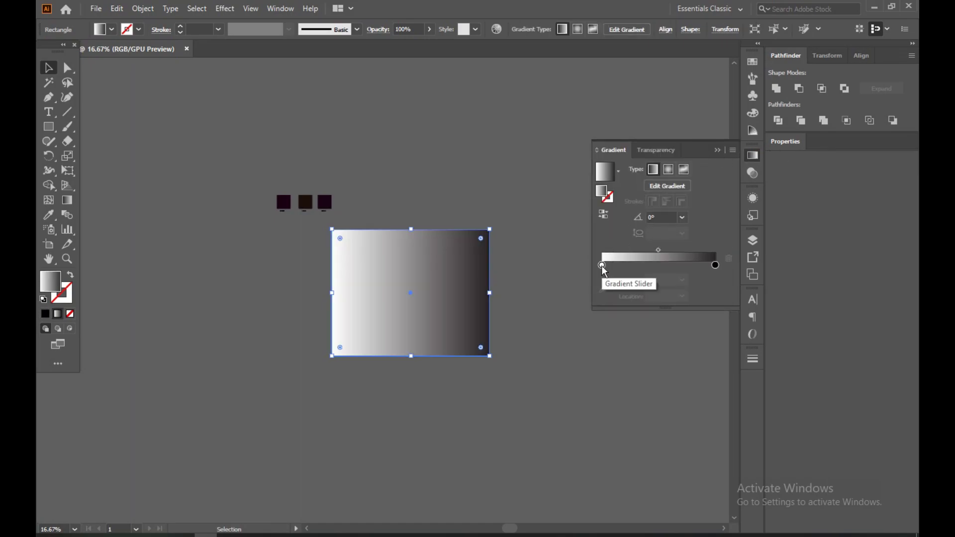
Sample the 0F0009 swatch for the gradient's start stop and the 0F010C swatch for its end stop.
left_click(601, 265)
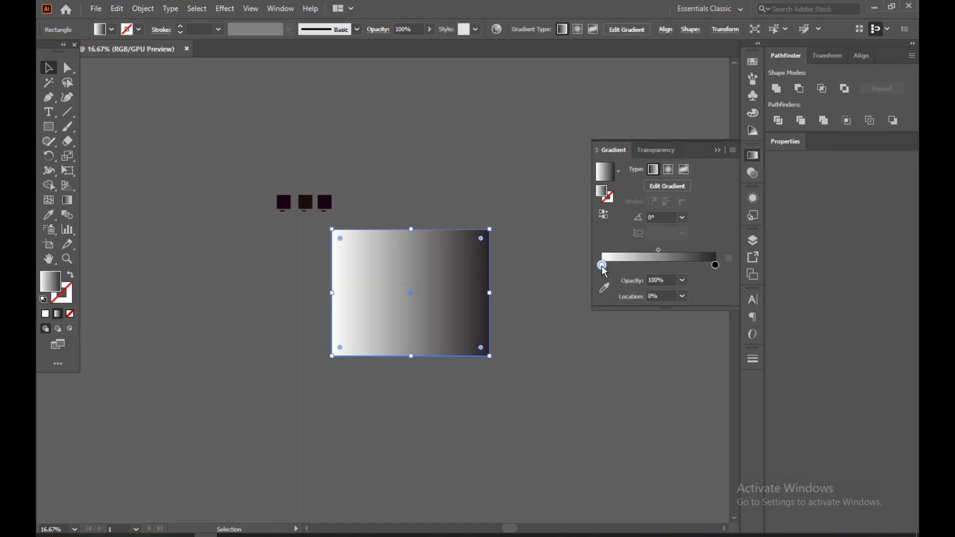
left_click(605, 291)
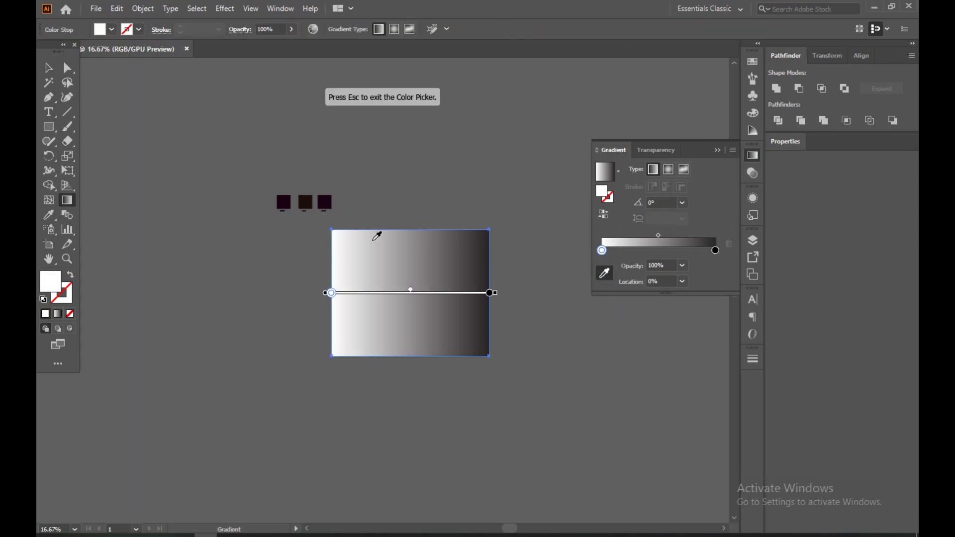
left_click(283, 201)
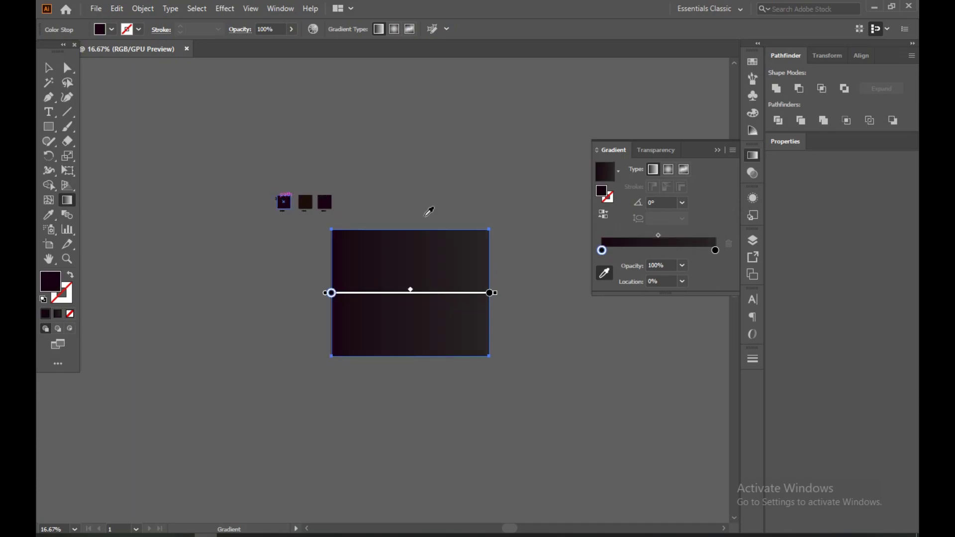
left_click(716, 251)
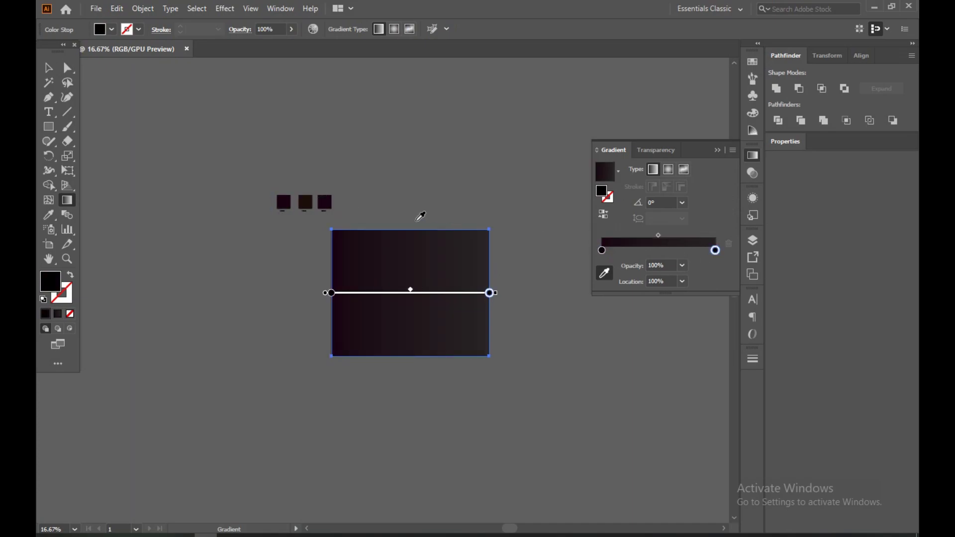
left_click(326, 202)
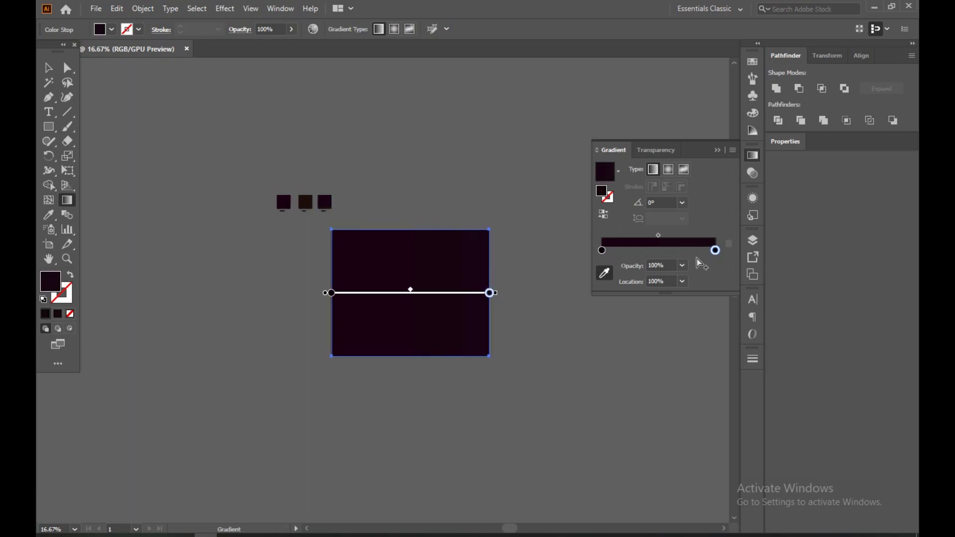
Add a middle gradient stop at 50% location, color it from the 110602 swatch, and deselect the rectangle.
left_click(659, 252)
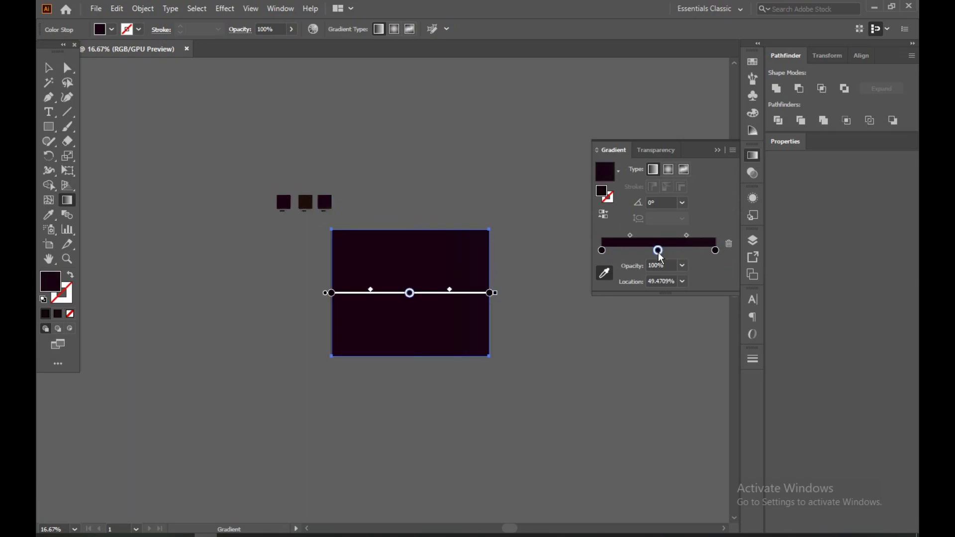
left_click(684, 282)
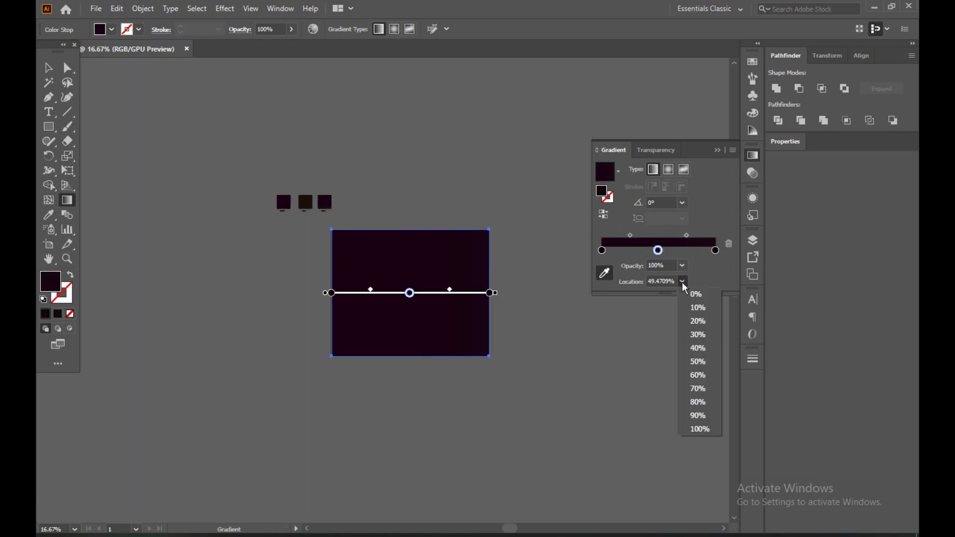
left_click(699, 362)
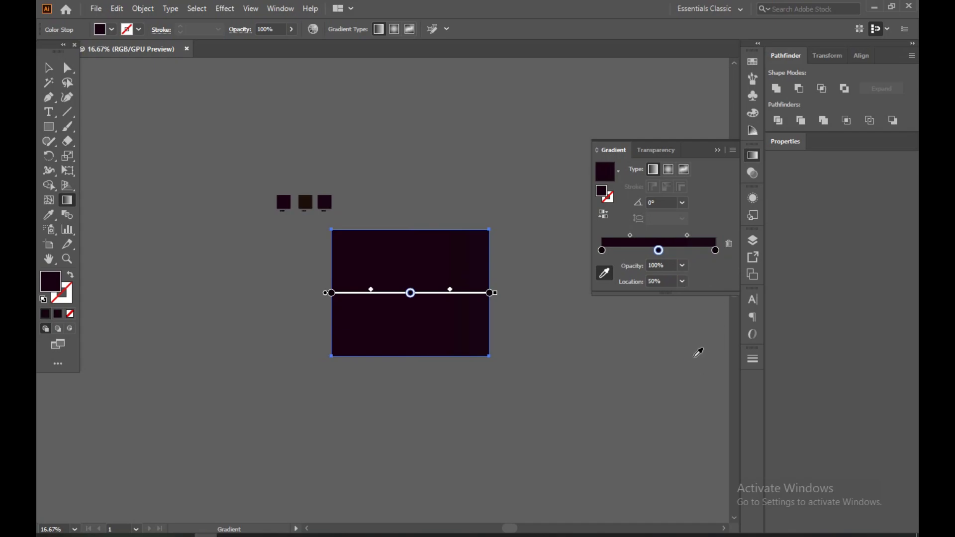
left_click(309, 199)
scroll(268, 204, "up", 2)
scroll(478, 239, "up", 3)
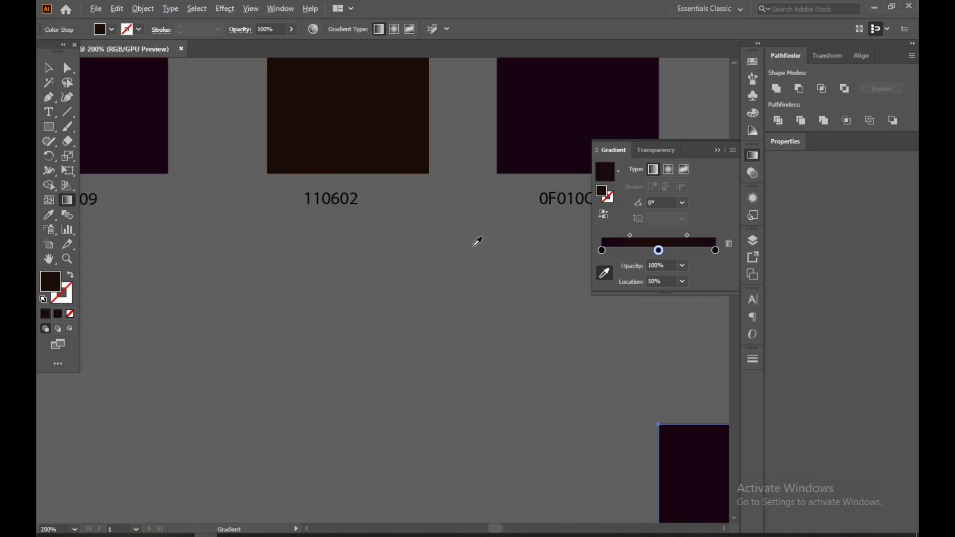
scroll(484, 239, "down", 2)
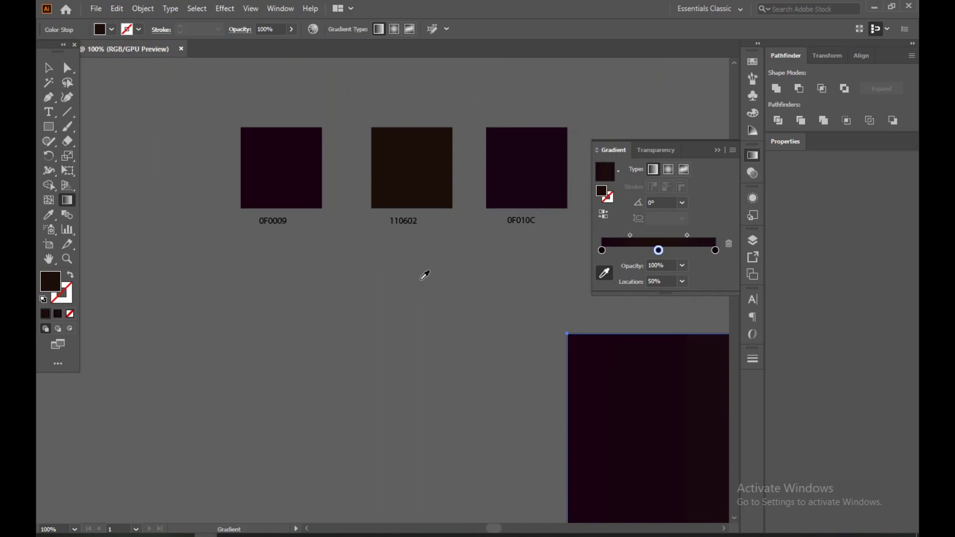
left_click(50, 67)
left_click(277, 255)
scroll(414, 276, "down", 1)
scroll(413, 280, "down", 4)
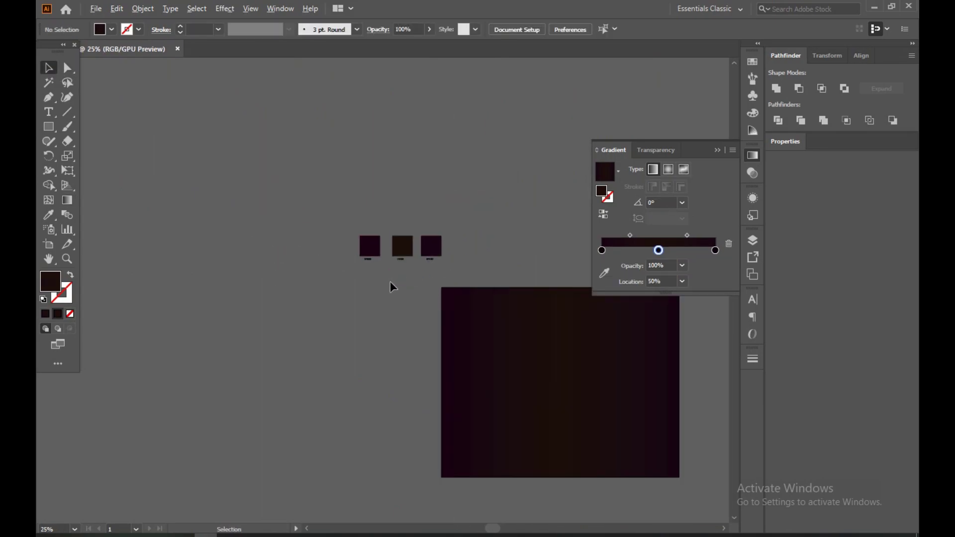
Lock the gradient-filled background rectangle so it cannot be selected or moved.
scroll(422, 273, "right", 3)
left_click(411, 358)
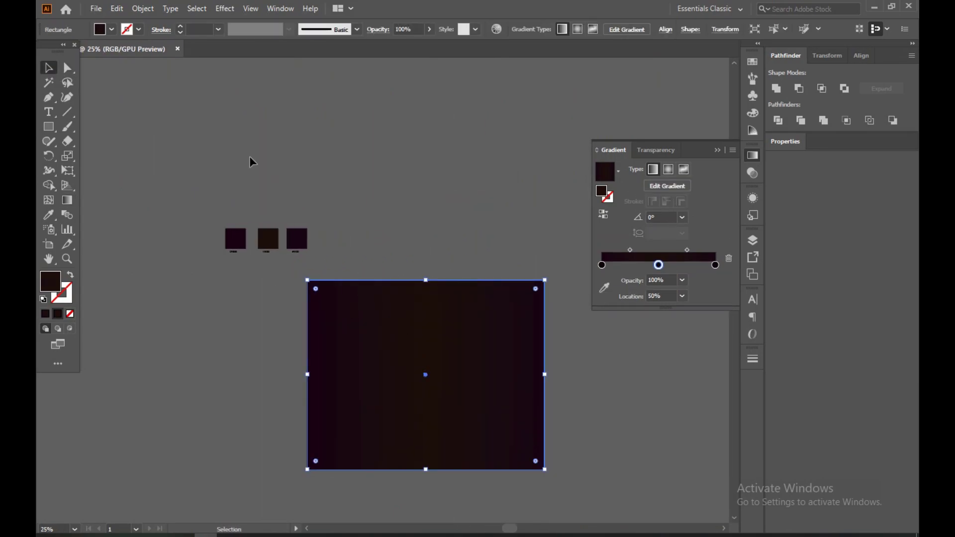
left_click(143, 9)
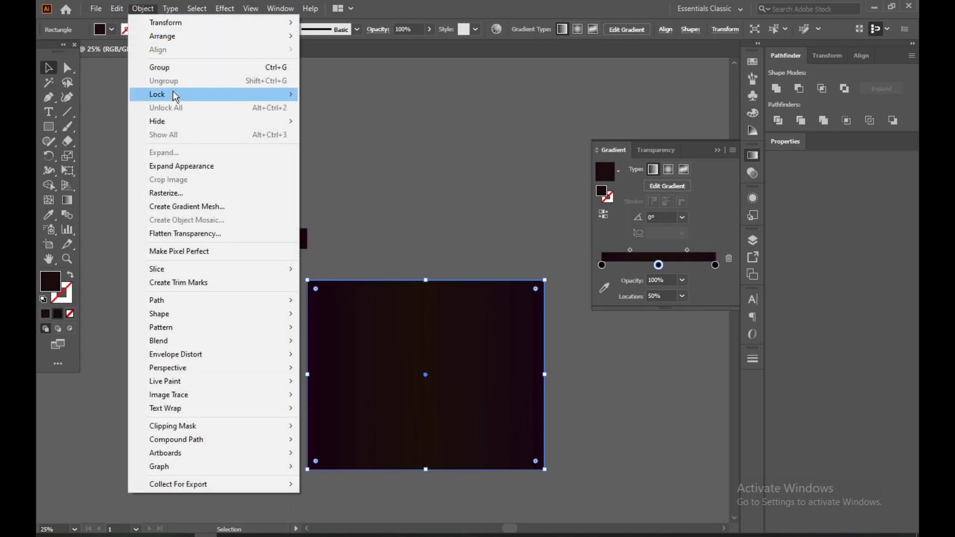
mouse_move(255, 98)
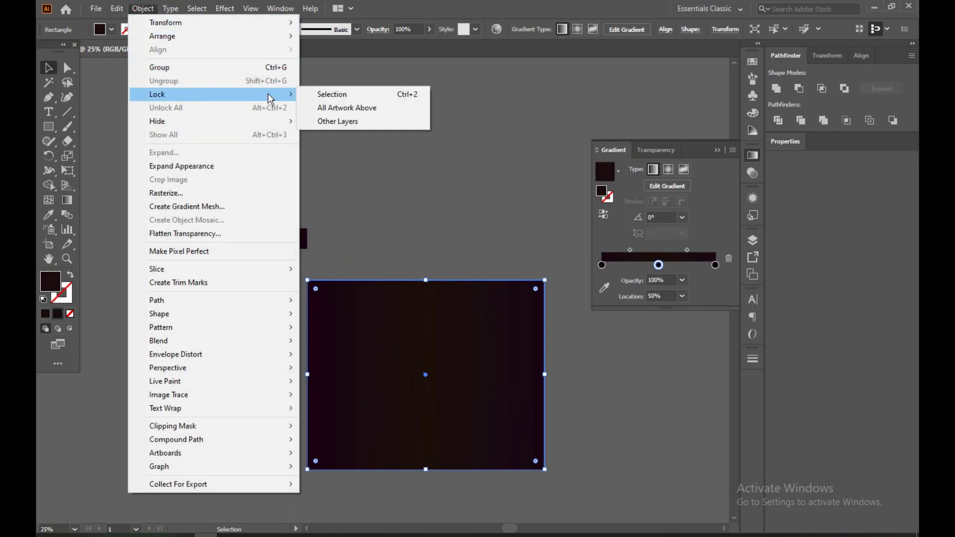
left_click(329, 94)
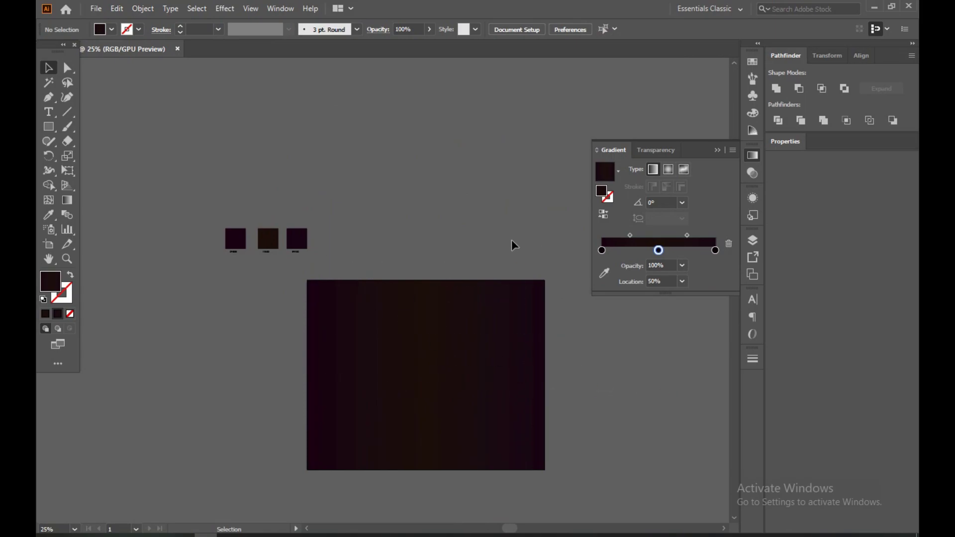
left_click_drag(467, 305, 444, 414)
Add the text THANK YOU on the background rectangle and set its font size to 72 pt.
left_click(48, 113)
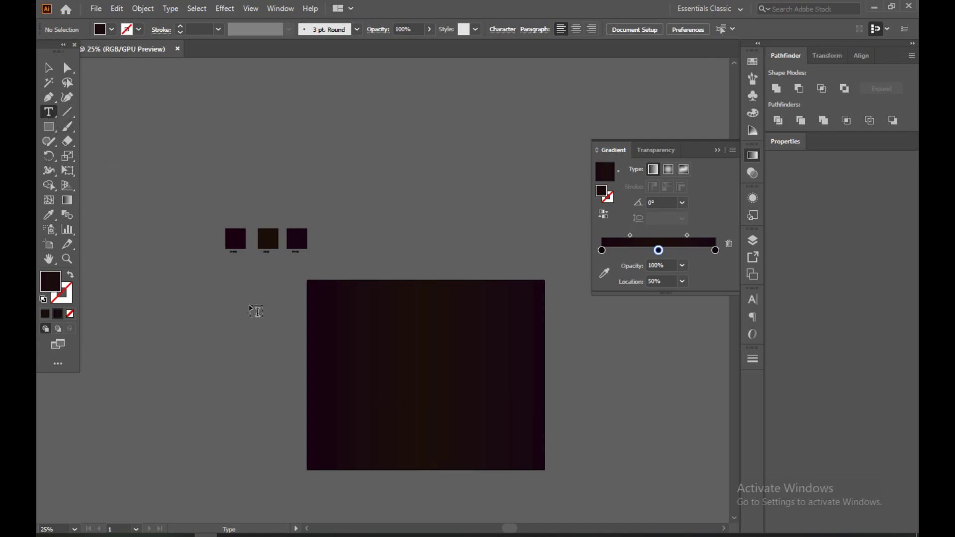
left_click(367, 369)
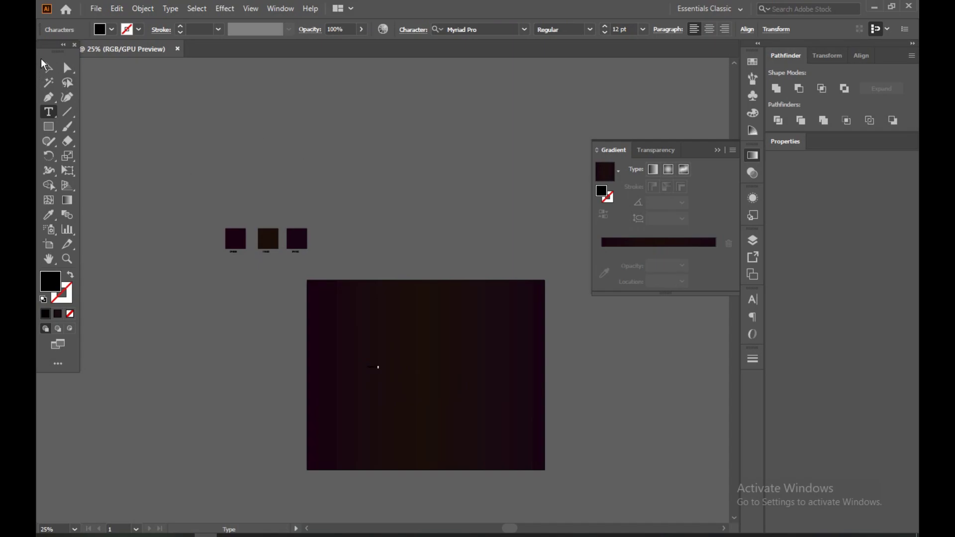
left_click(47, 67)
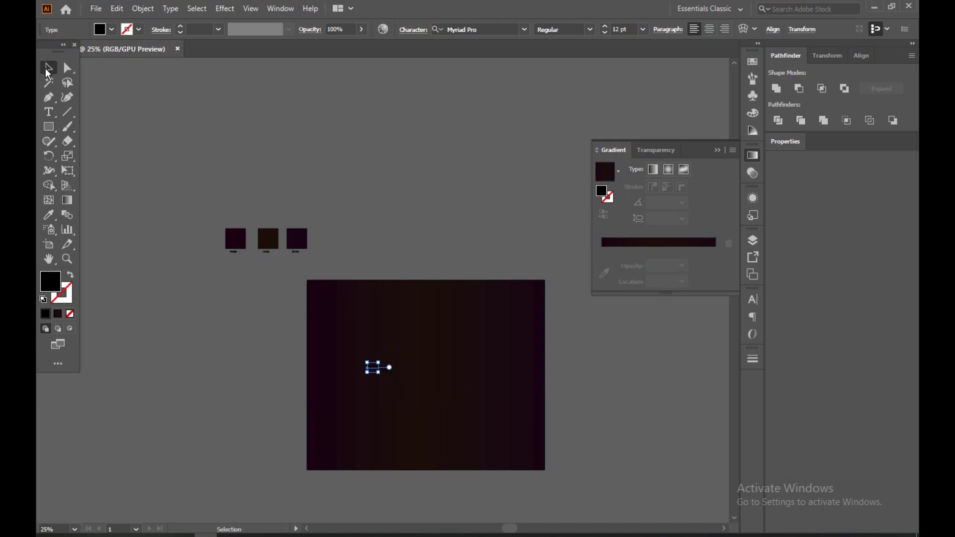
left_click(642, 30)
left_click(649, 249)
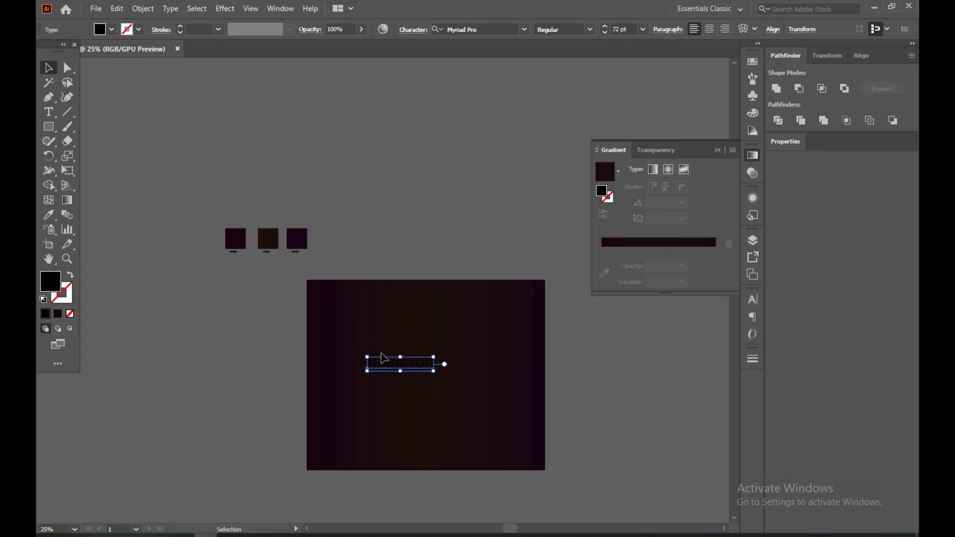
Scale the THANK YOU text up to about 182 pt and move it off the background to the empty area above the swatches.
left_click_drag(434, 370, 514, 465)
left_click_drag(452, 380, 471, 202)
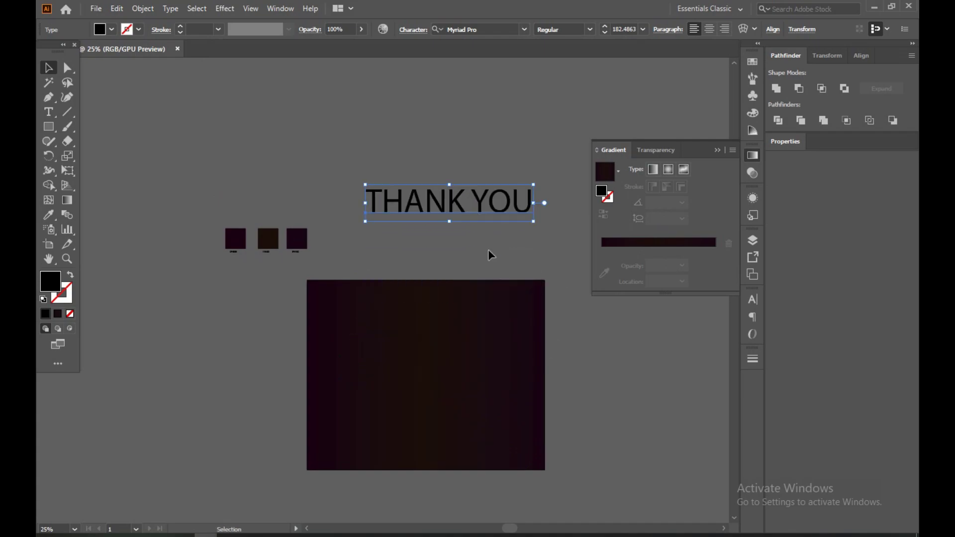
left_click(526, 30)
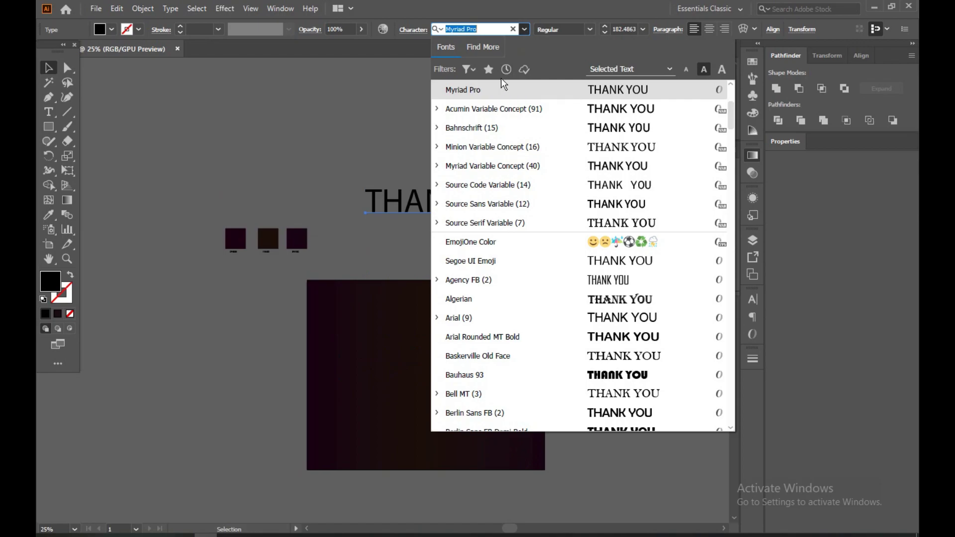
left_click_drag(398, 202, 199, 152)
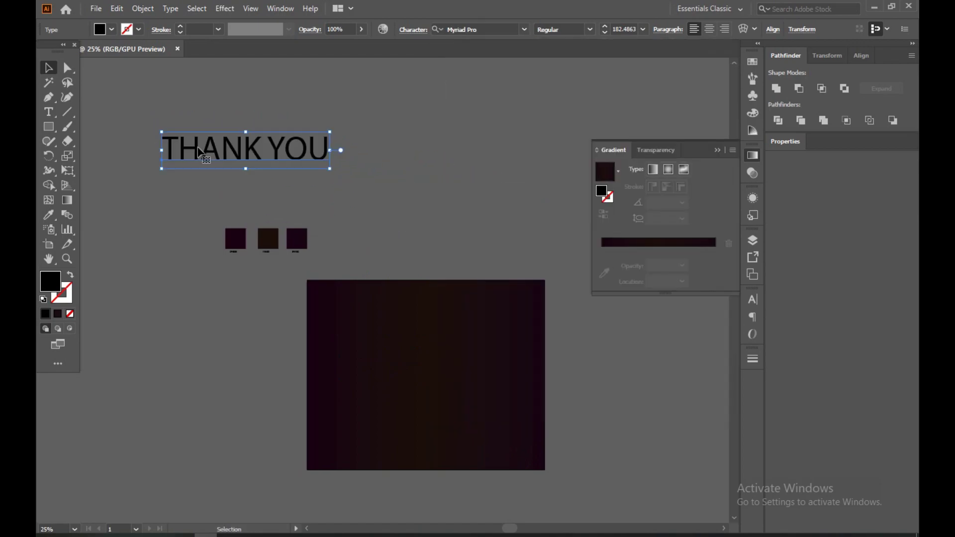
Browse the font list to compare how the THANK YOU text looks in different typefaces.
left_click(525, 31)
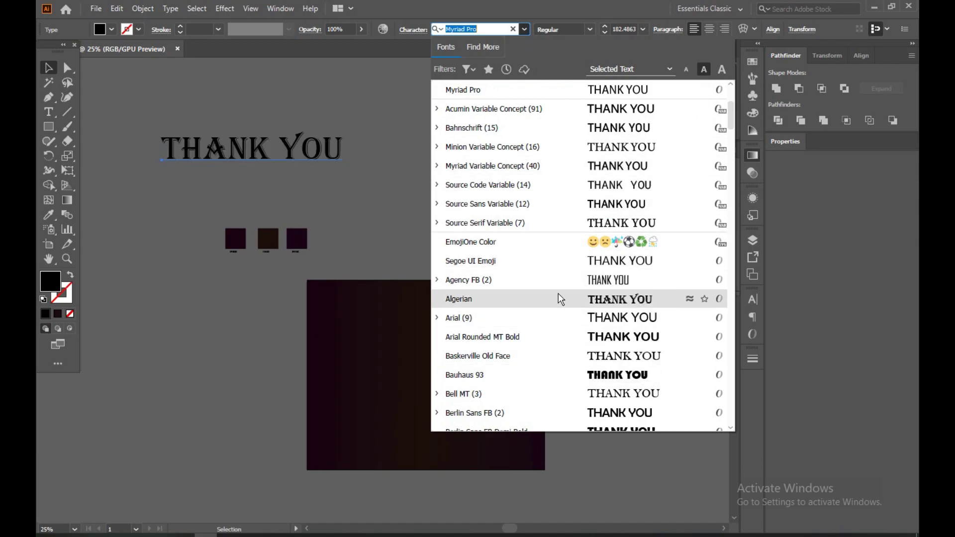
scroll(592, 294, "down", 2)
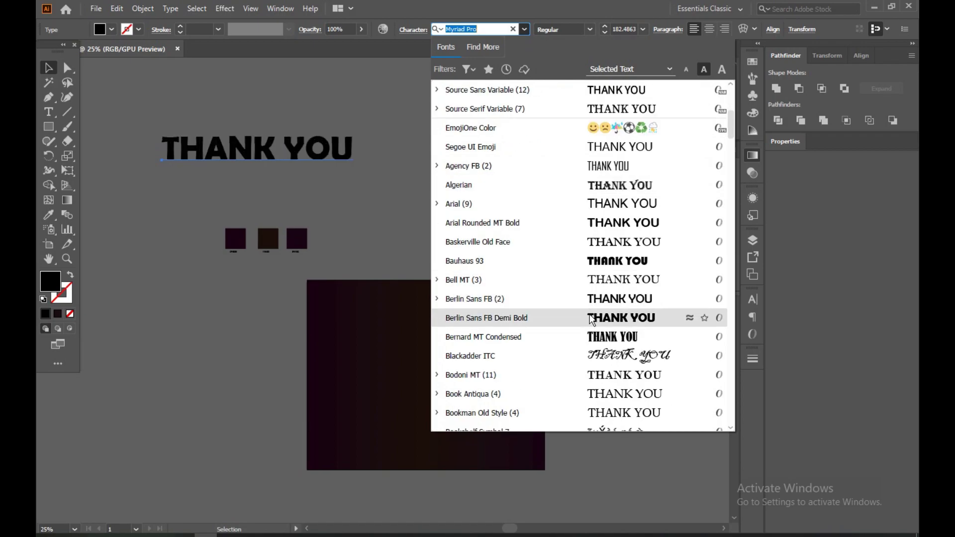
scroll(600, 319, "down", 2)
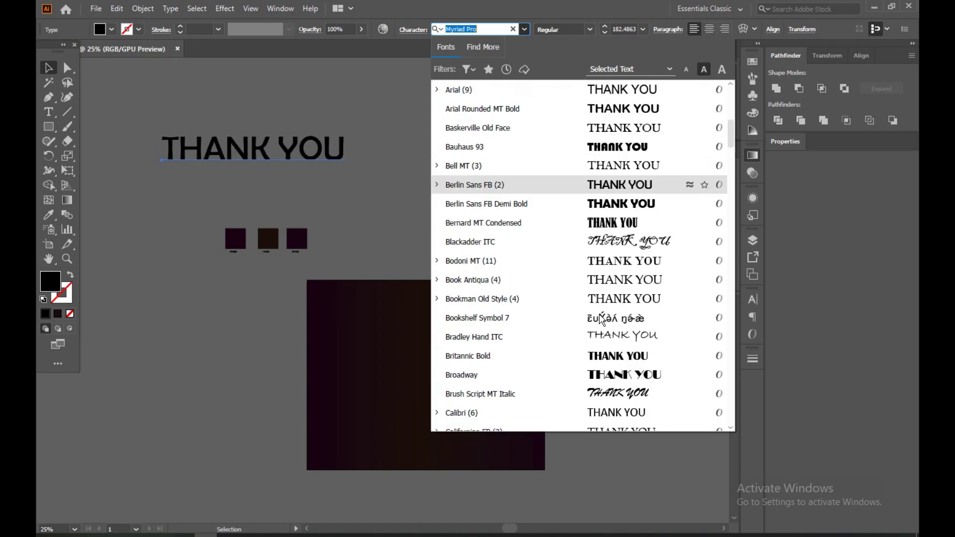
scroll(602, 369, "down", 2)
scroll(603, 373, "down", 1)
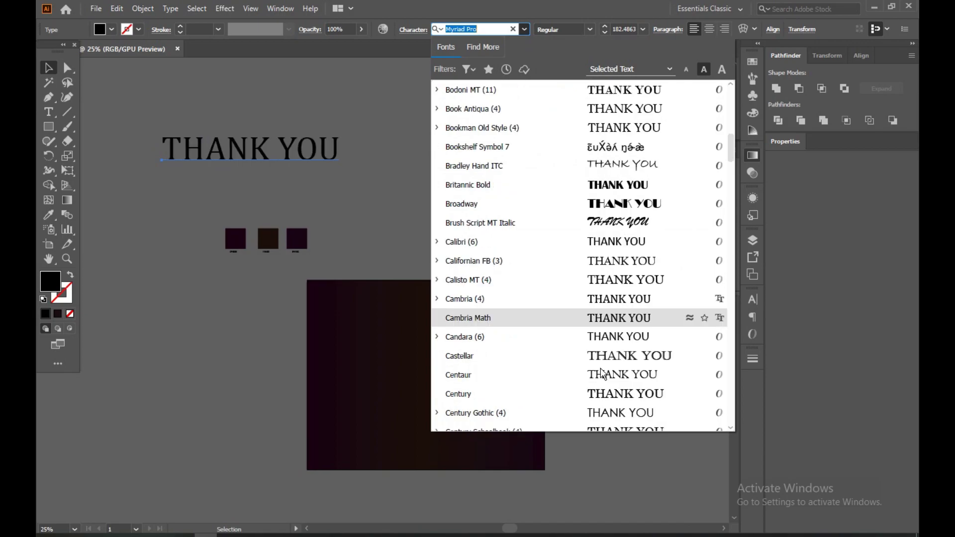
scroll(603, 374, "down", 1)
scroll(609, 338, "down", 2)
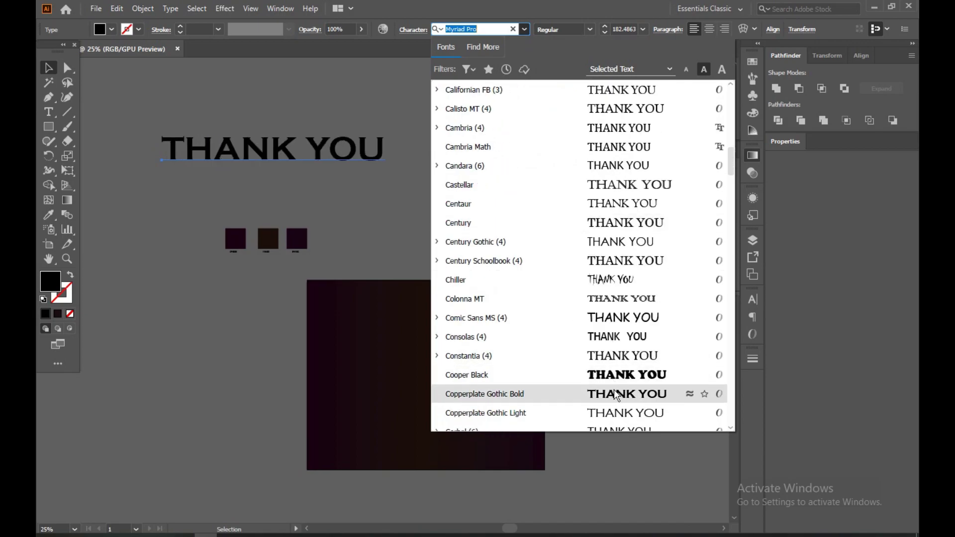
scroll(617, 395, "down", 2)
scroll(635, 357, "down", 2)
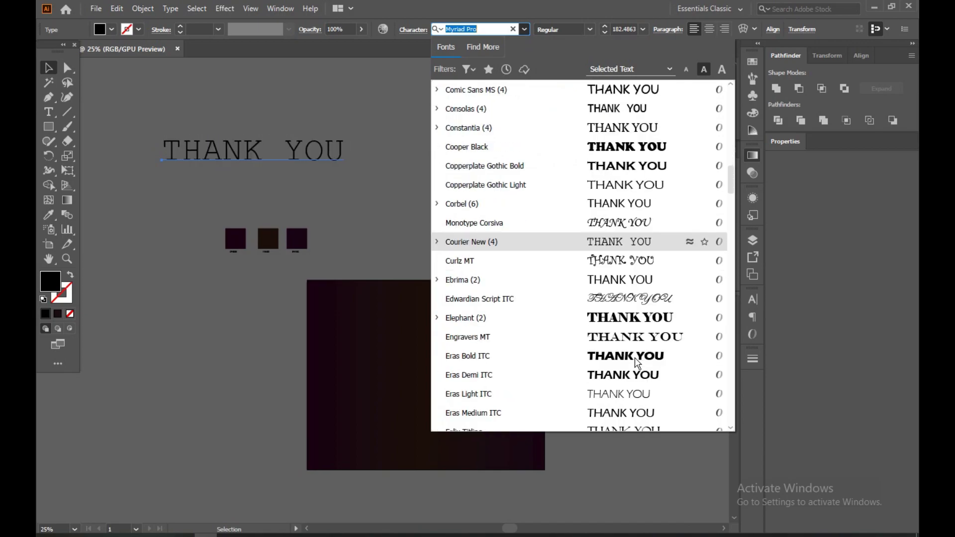
scroll(612, 371, "down", 3)
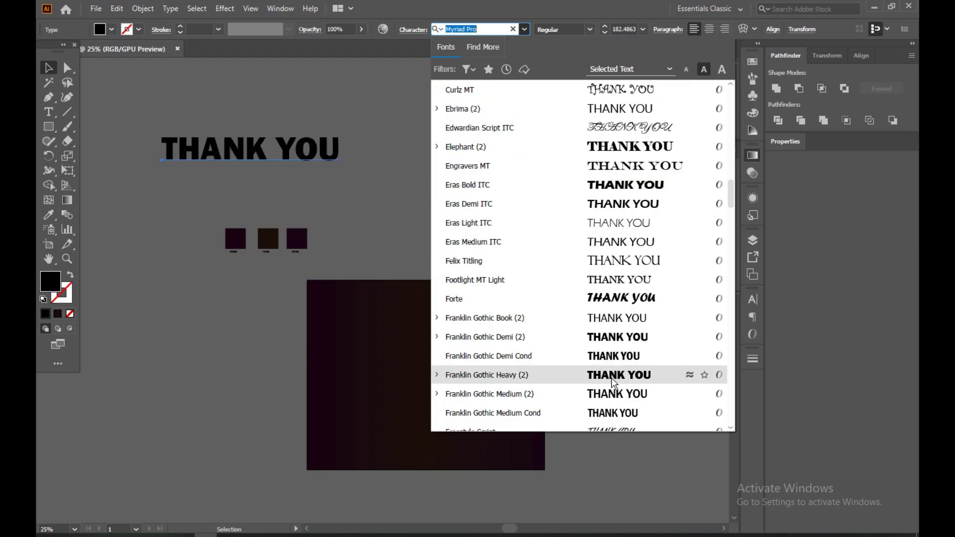
scroll(616, 358, "down", 4)
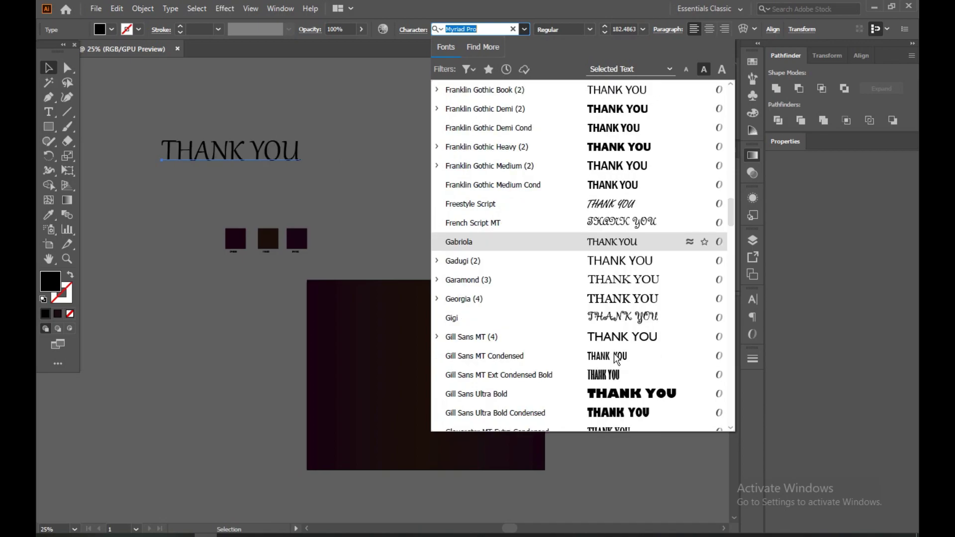
scroll(617, 359, "down", 1)
scroll(617, 344, "down", 4)
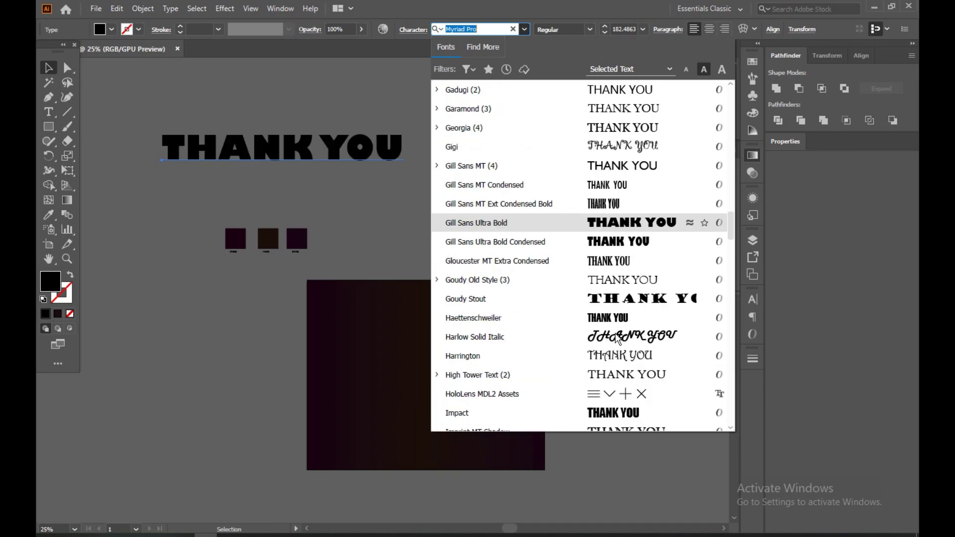
scroll(616, 383, "down", 10)
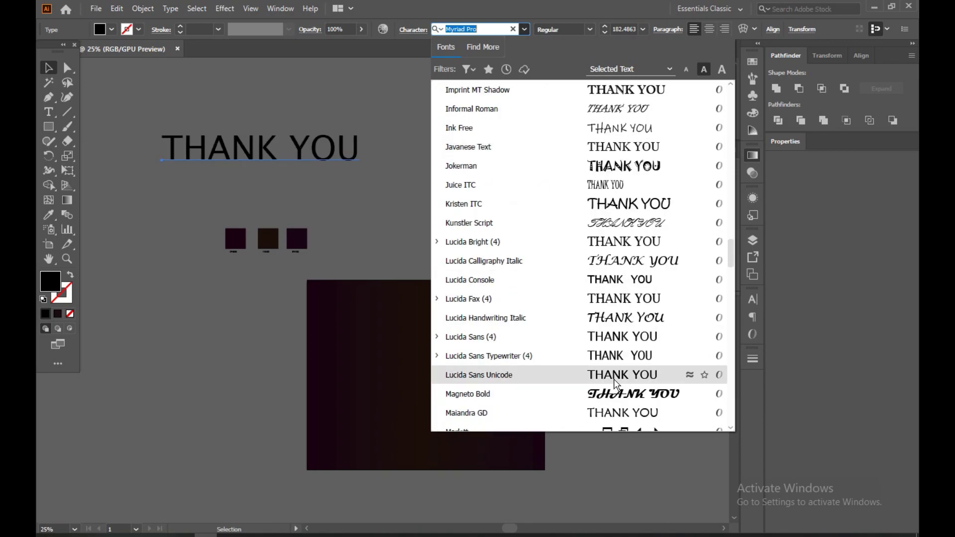
scroll(617, 383, "down", 8)
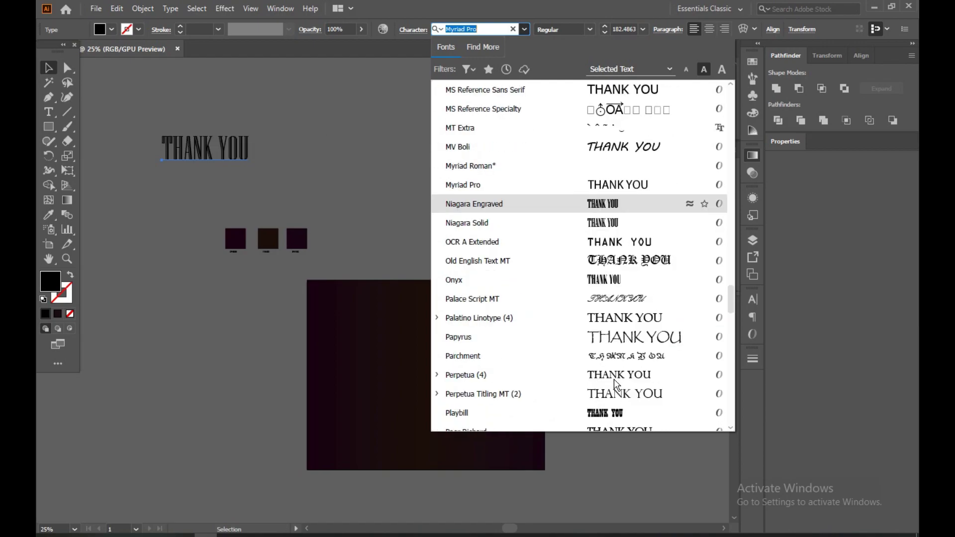
scroll(617, 383, "down", 4)
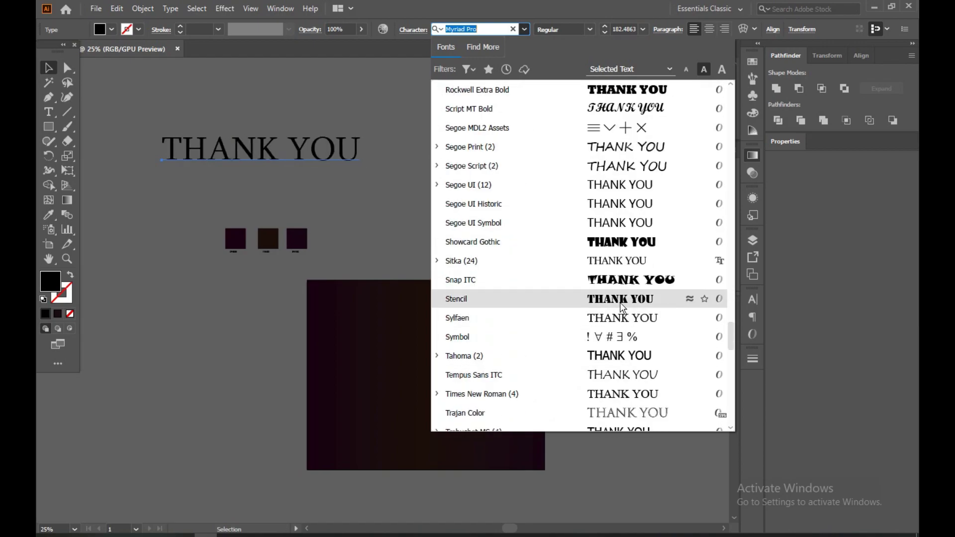
scroll(615, 299, "down", 3)
scroll(589, 298, "up", 20)
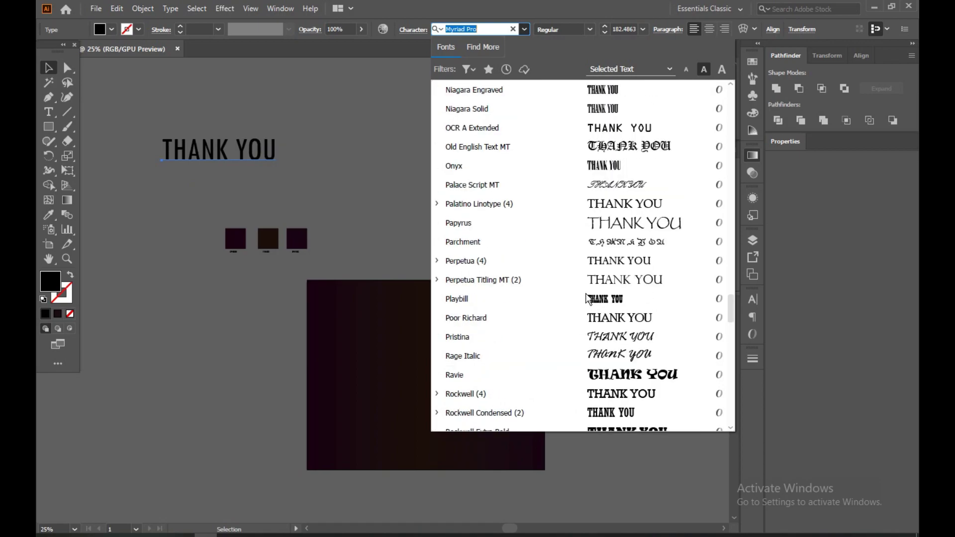
scroll(589, 299, "up", 5)
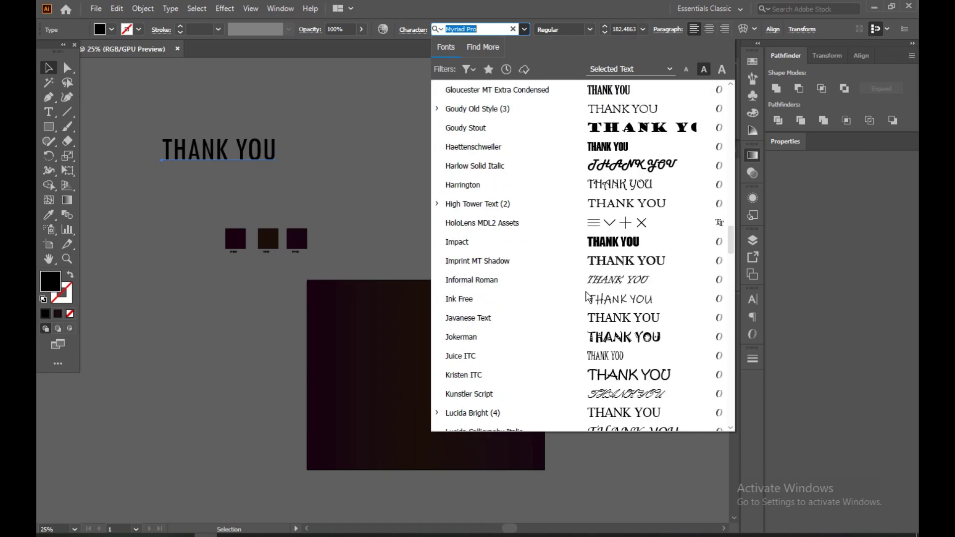
left_click(523, 30)
Set the THANK YOU text's font to Arial Rounded MT Bold and deselect the text.
left_click(524, 29)
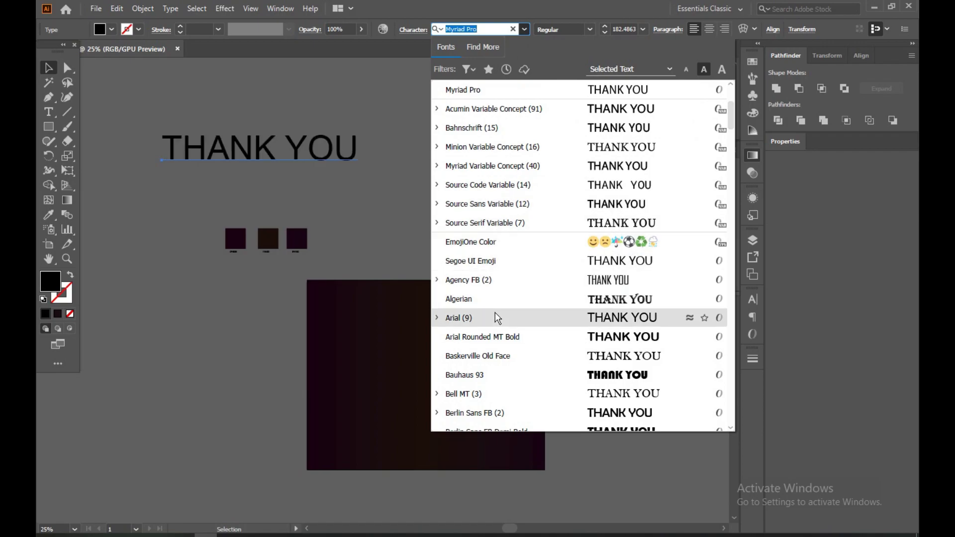
left_click(491, 337)
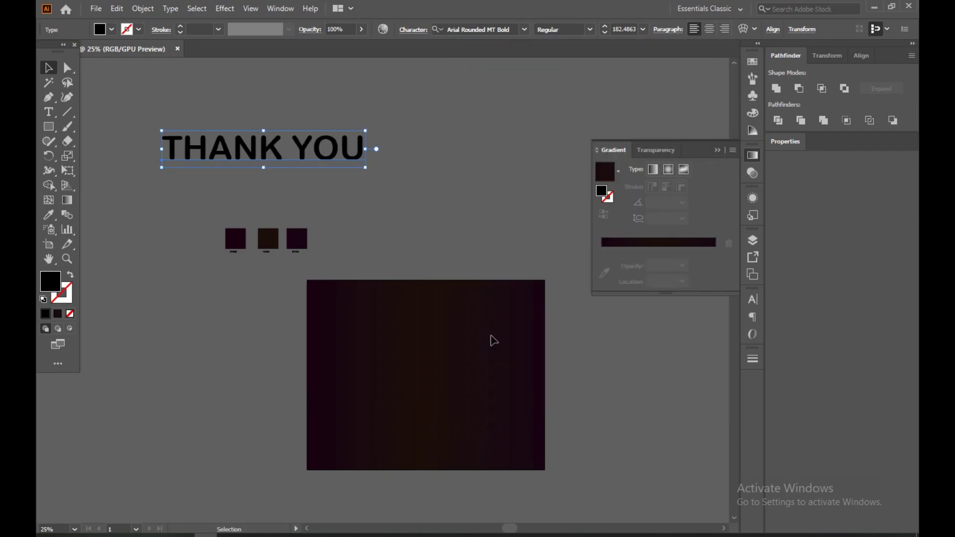
left_click(468, 199)
Move the THANK YOU text onto the middle of the background and expand its object and fill into outlines.
left_click_drag(255, 152, 419, 368)
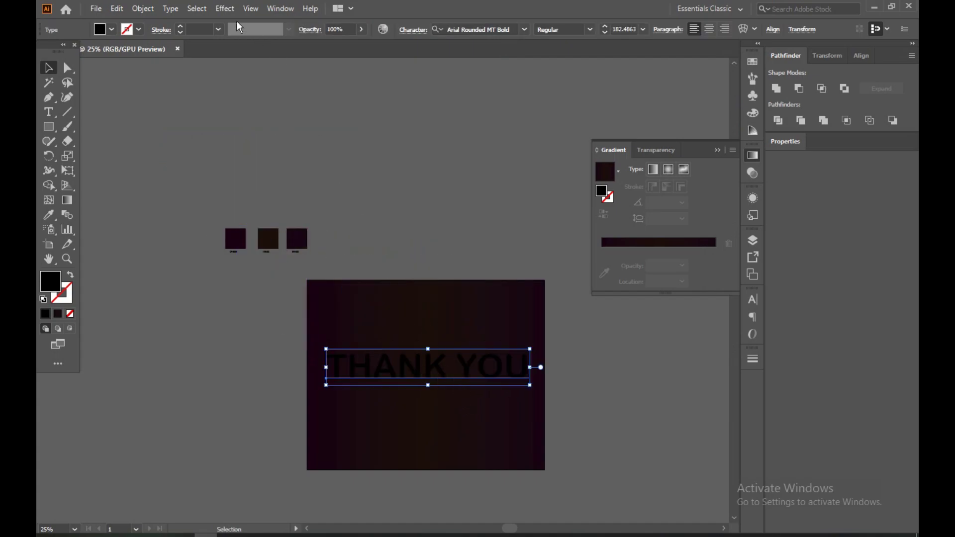
left_click(143, 9)
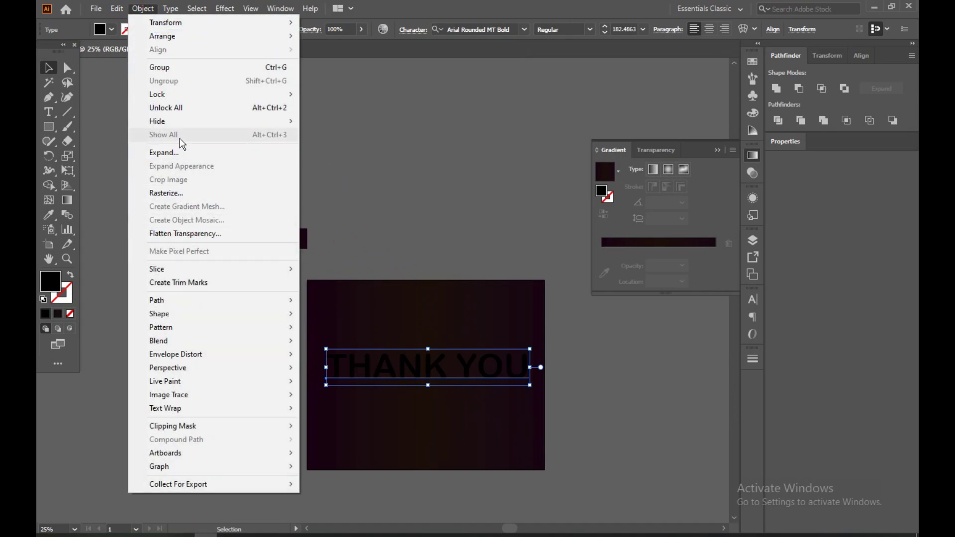
left_click(172, 152)
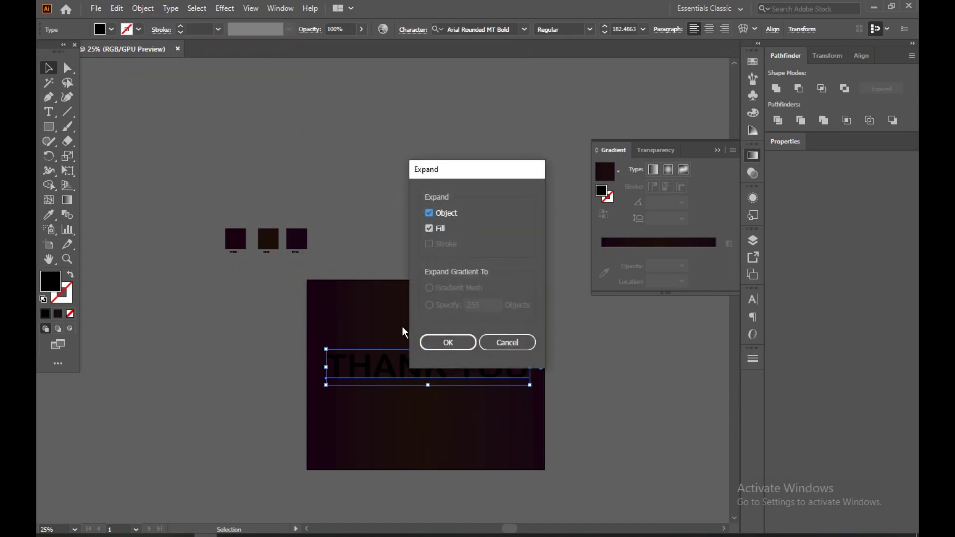
left_click(447, 342)
left_click(464, 198)
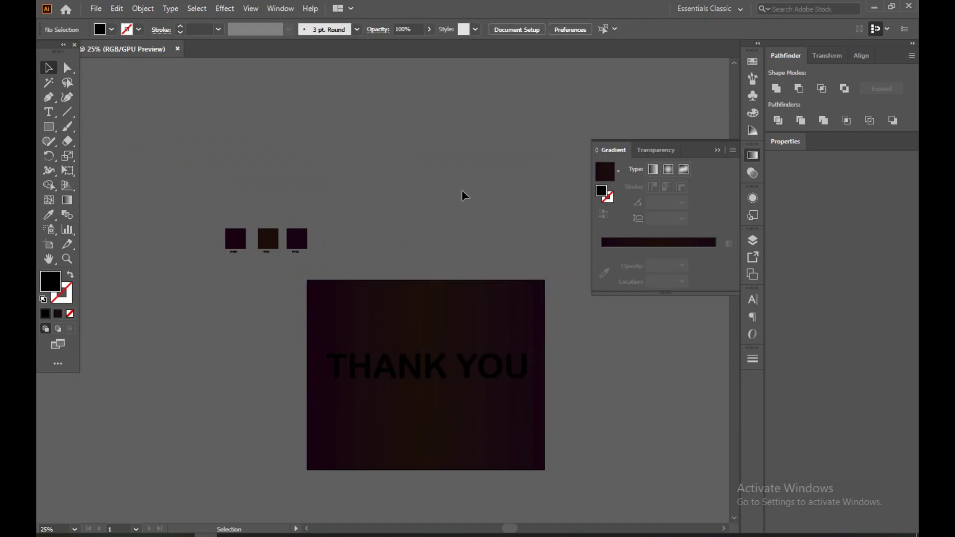
left_click(427, 367)
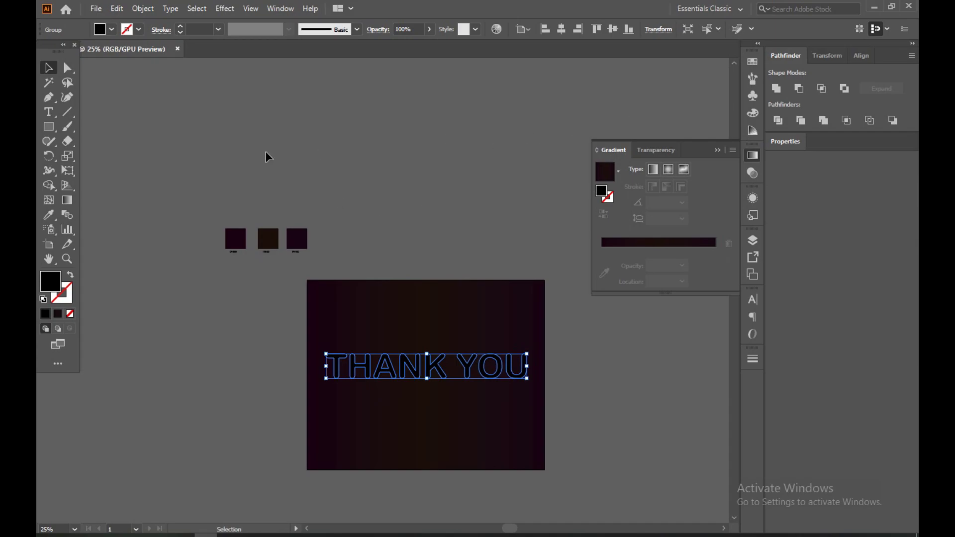
Create a white 20 × 20 px square without a stroke near the background's upper-left area.
left_click(49, 128)
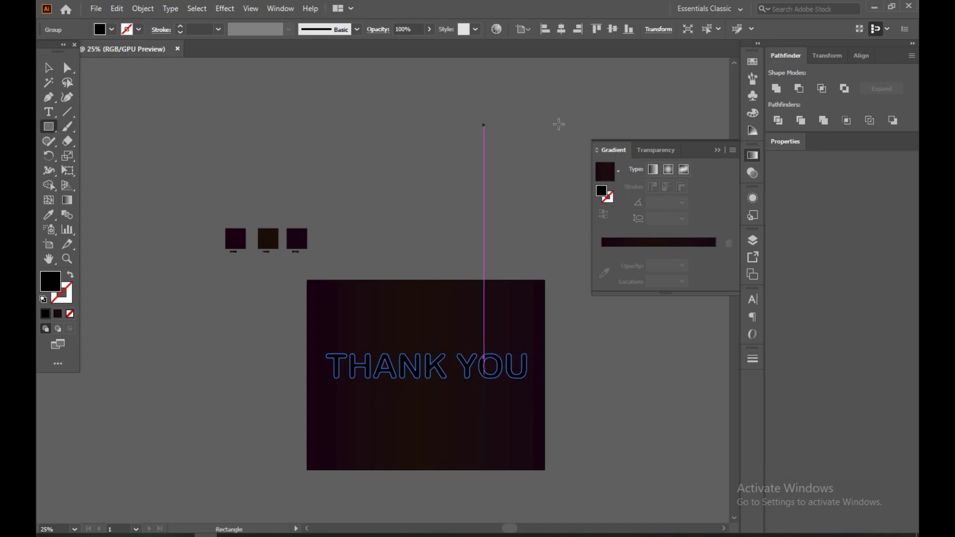
left_click(754, 78)
left_click(756, 80)
left_click(757, 79)
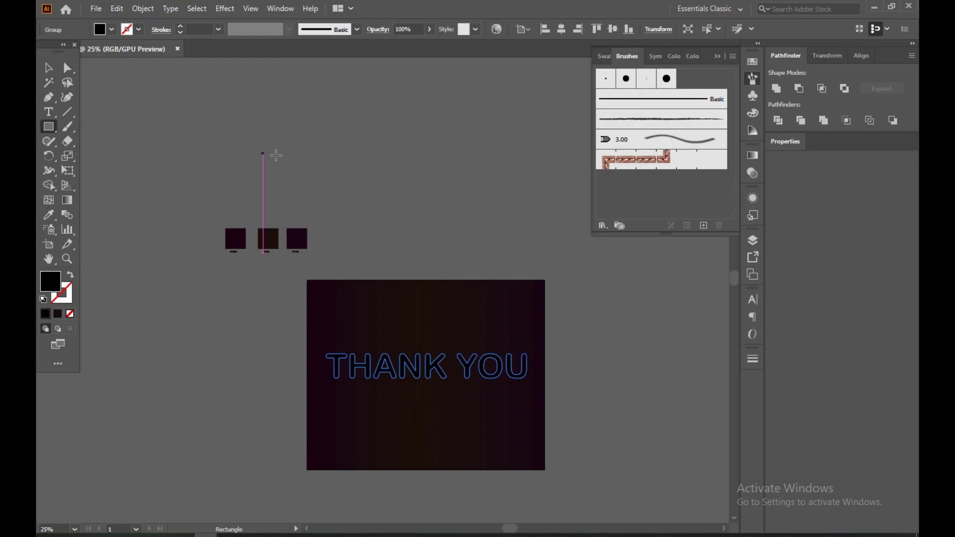
left_click(370, 292)
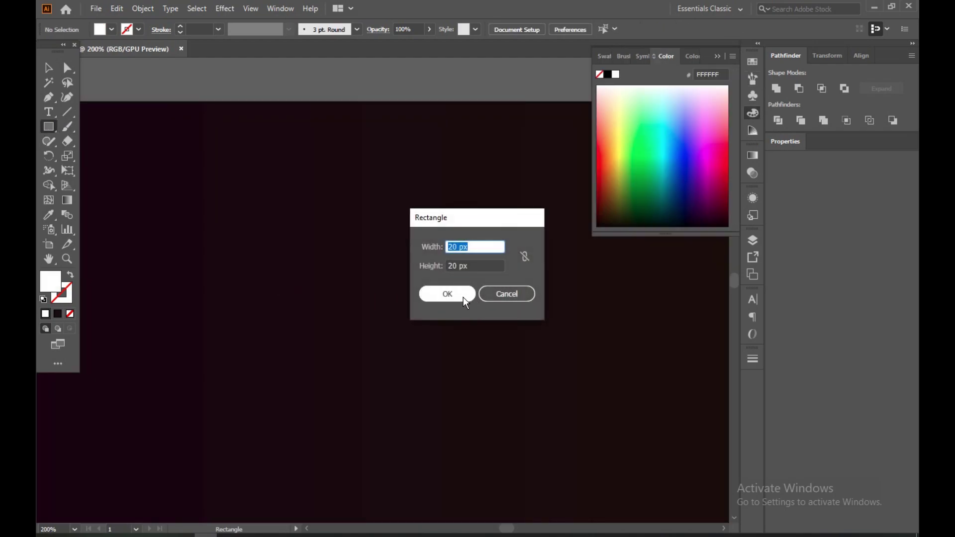
left_click(461, 294)
left_click(461, 295)
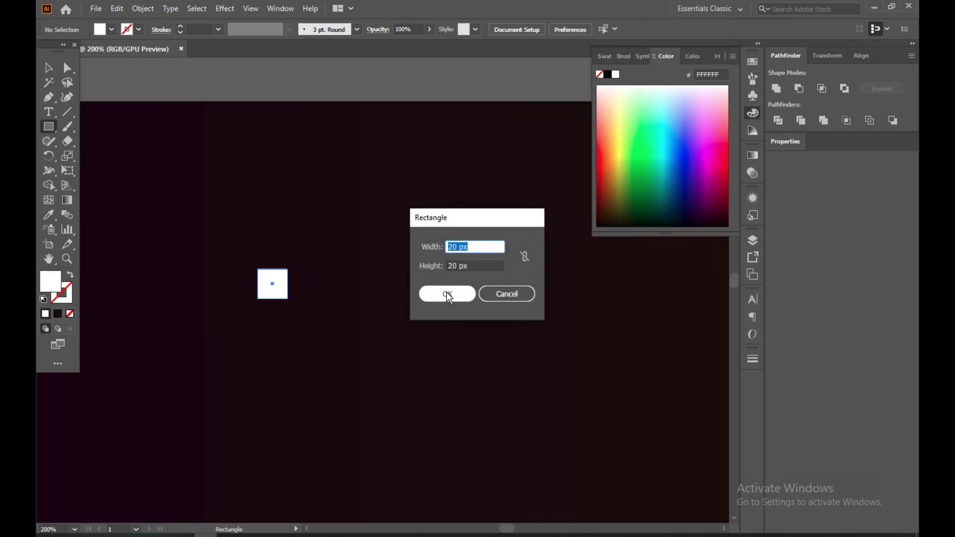
key("Return")
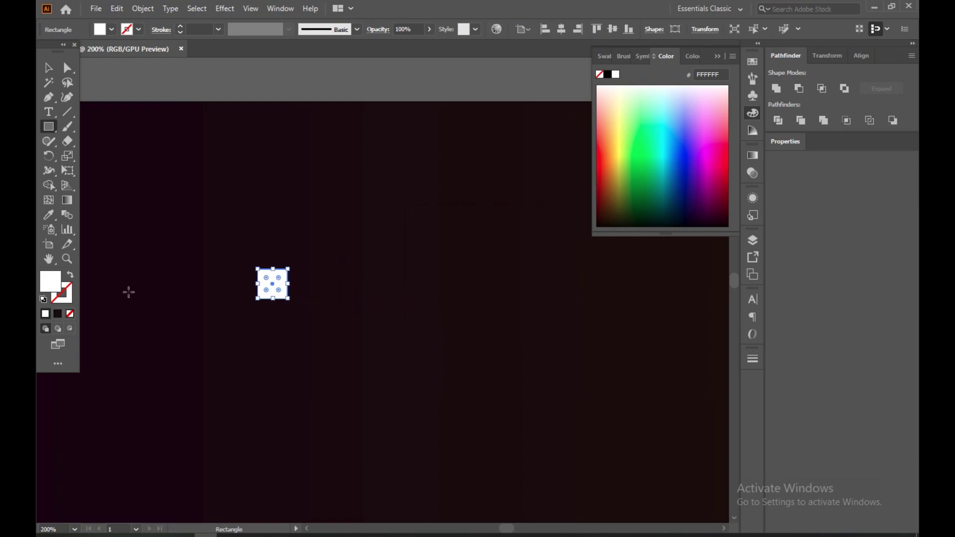
Change the small square's fill to the Black swatch and deselect it.
left_click(58, 314)
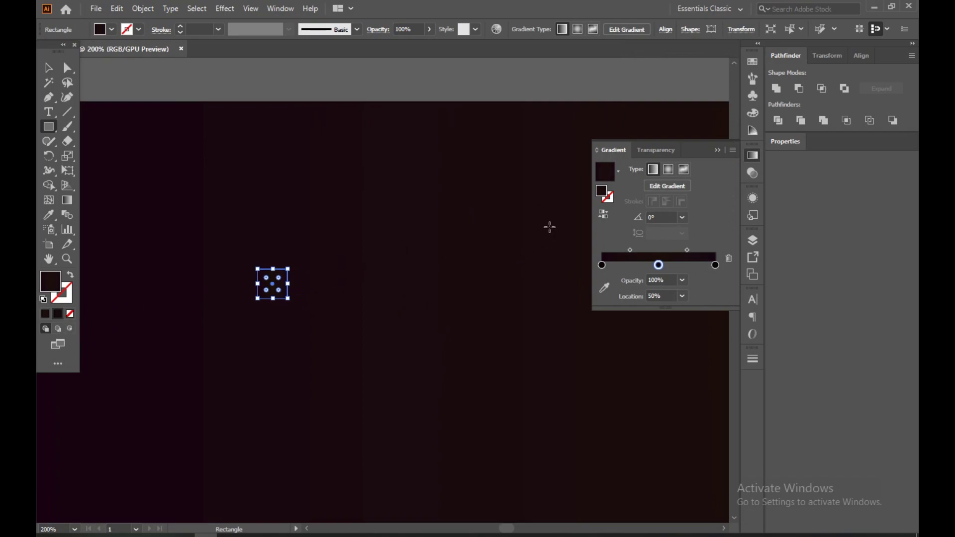
left_click(753, 60)
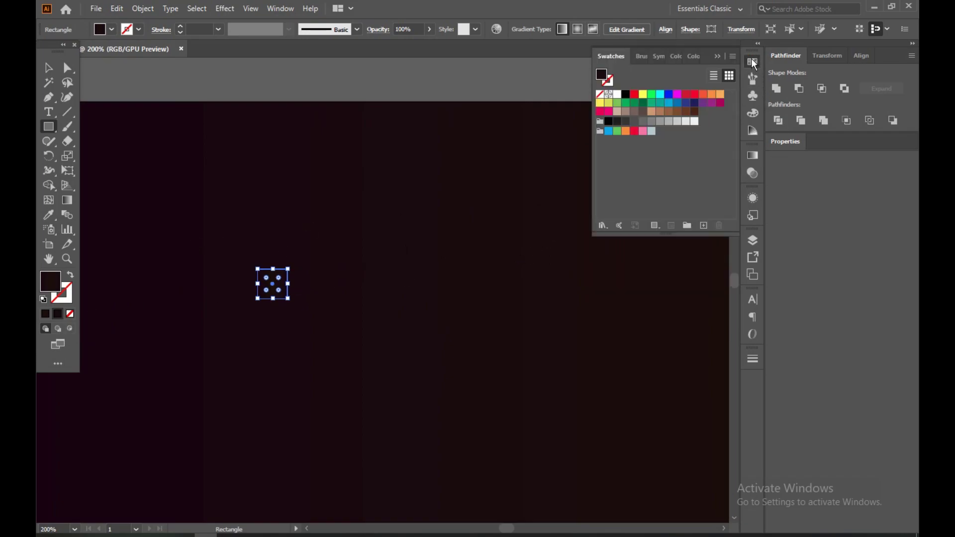
left_click(626, 94)
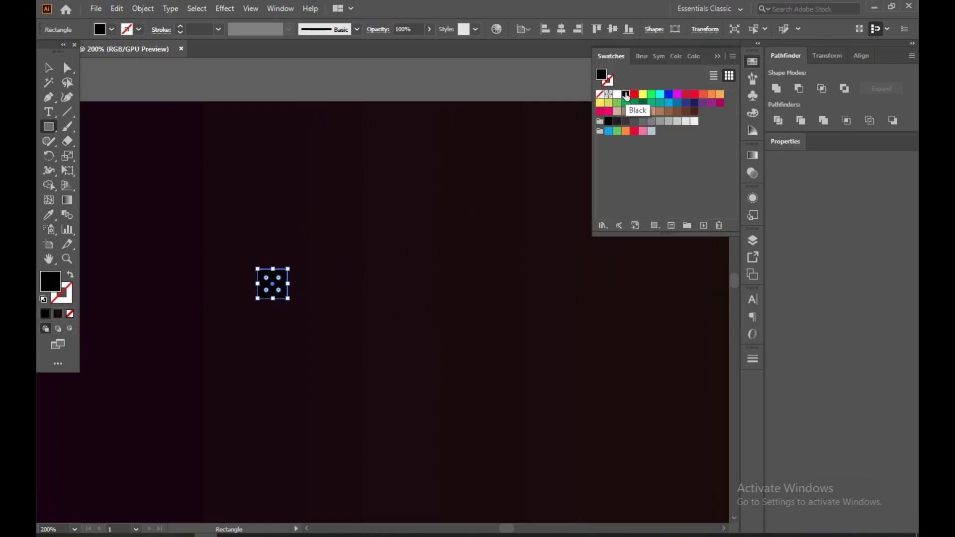
left_click(49, 67)
left_click(299, 207)
left_click(273, 289)
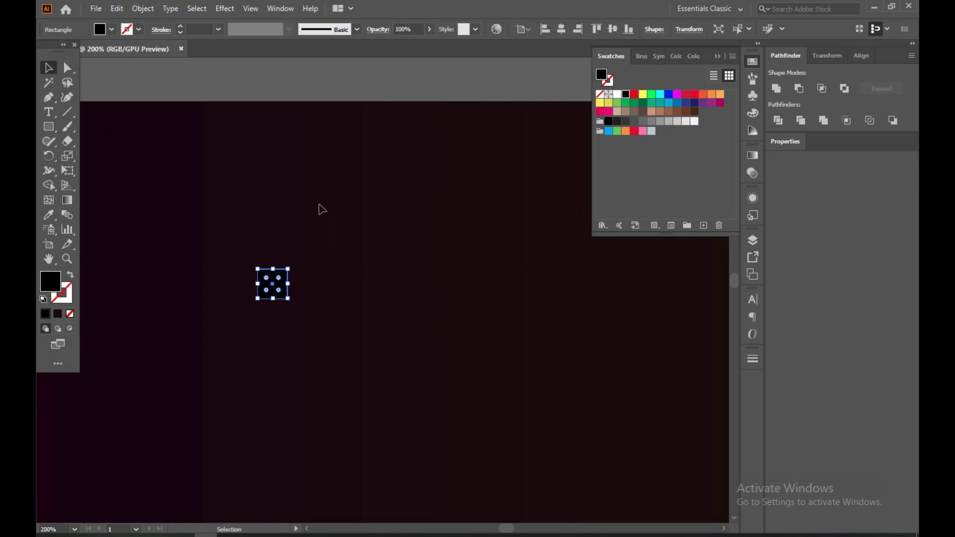
left_click(258, 232)
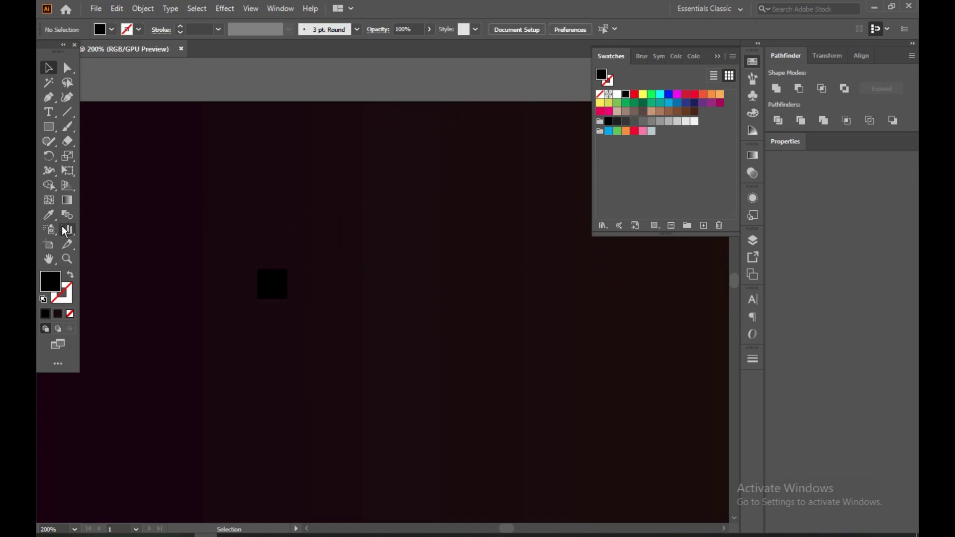
Create a 20 × 1 px rectangle to the right of the black square and fill it with the White swatch.
left_click(49, 128)
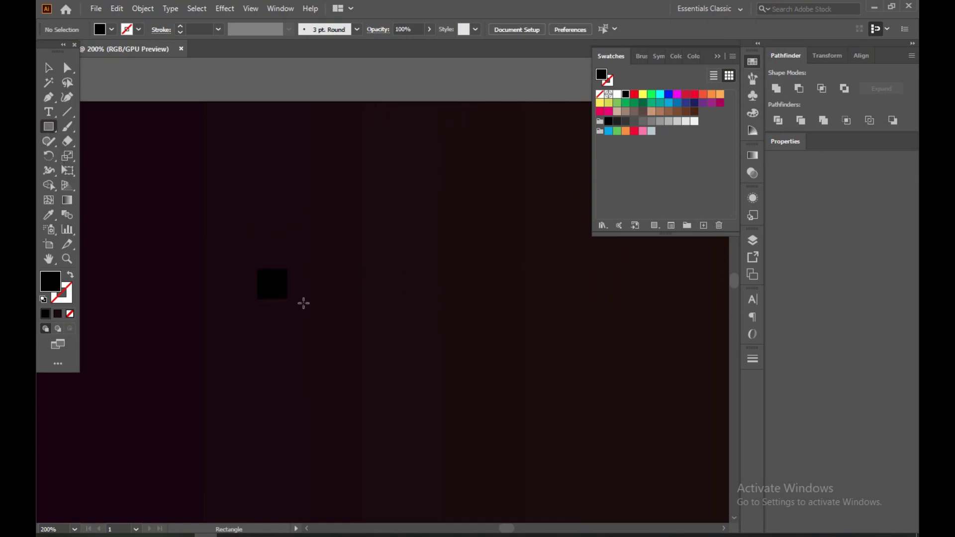
left_click(359, 274)
left_click(455, 264)
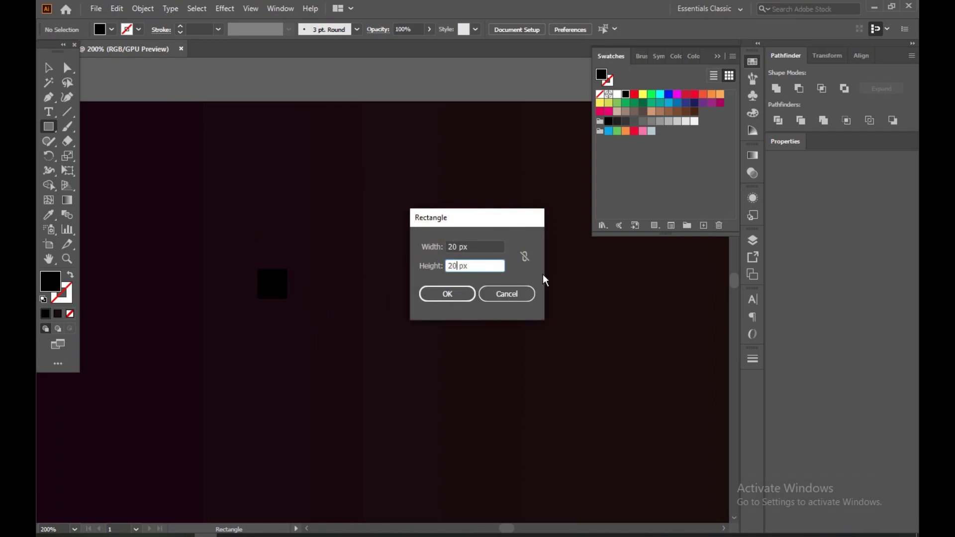
key("BackSpace")
key("BackSpace")
type("1")
left_click(431, 295)
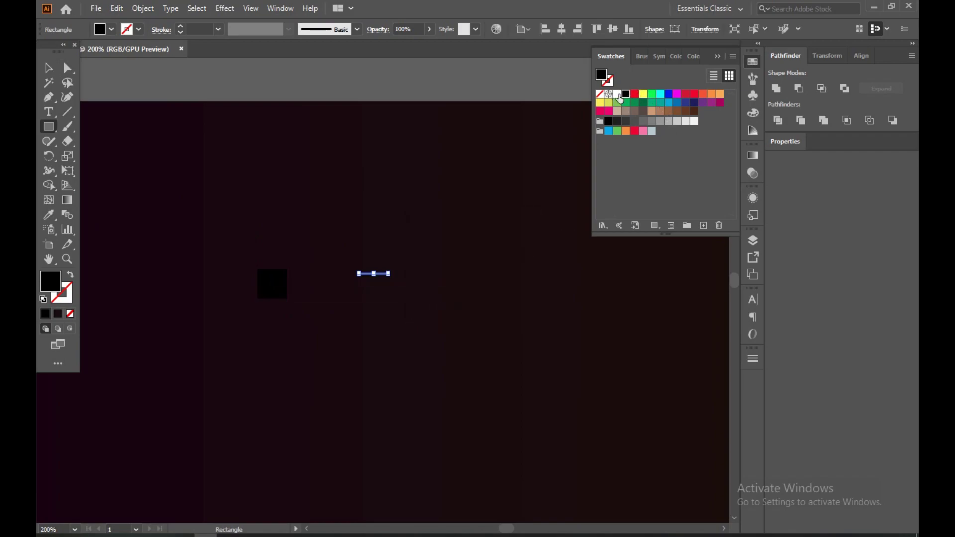
left_click(618, 94)
left_click(407, 201)
left_click(485, 291)
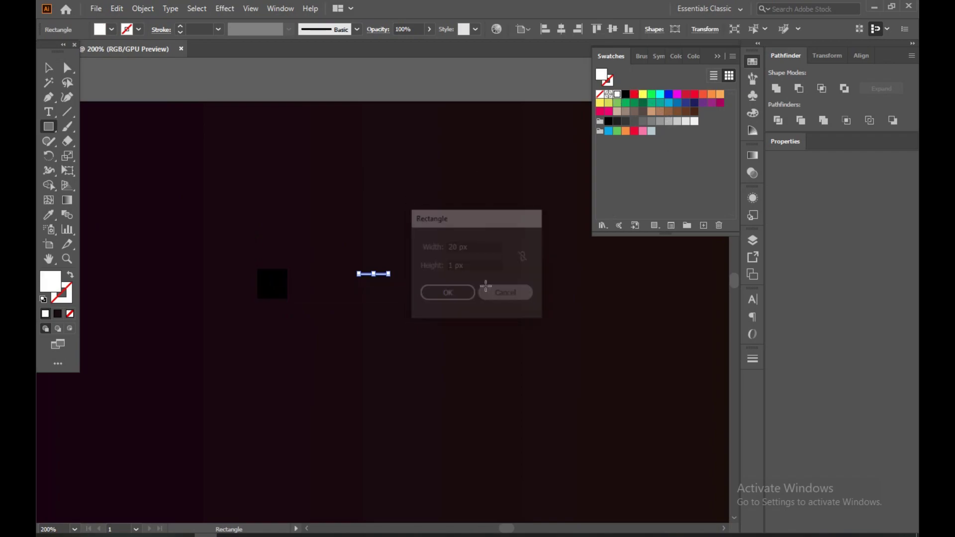
Switch to the Selection tool and deselect the white 20 × 1 px rectangle.
left_click(48, 73)
left_click(334, 263)
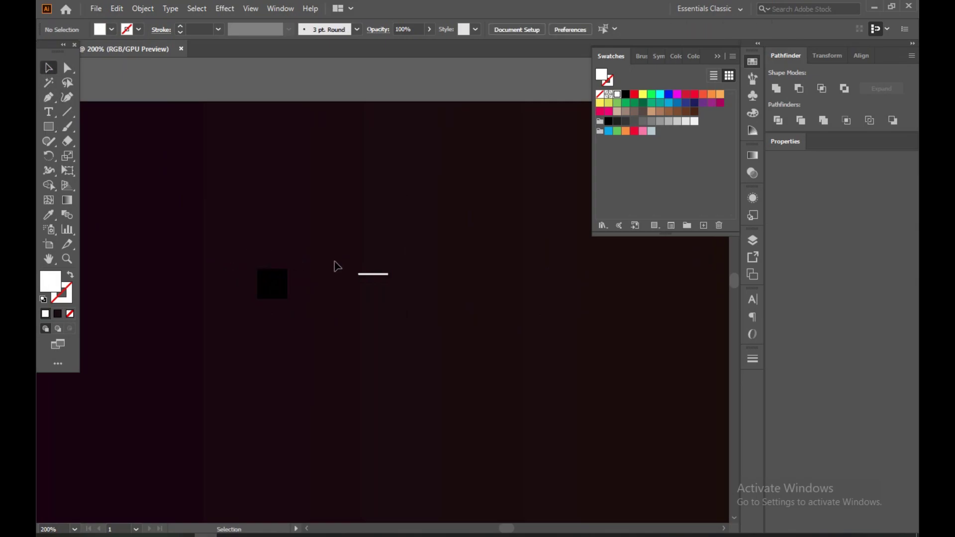
right_click(381, 274)
mouse_move(425, 202)
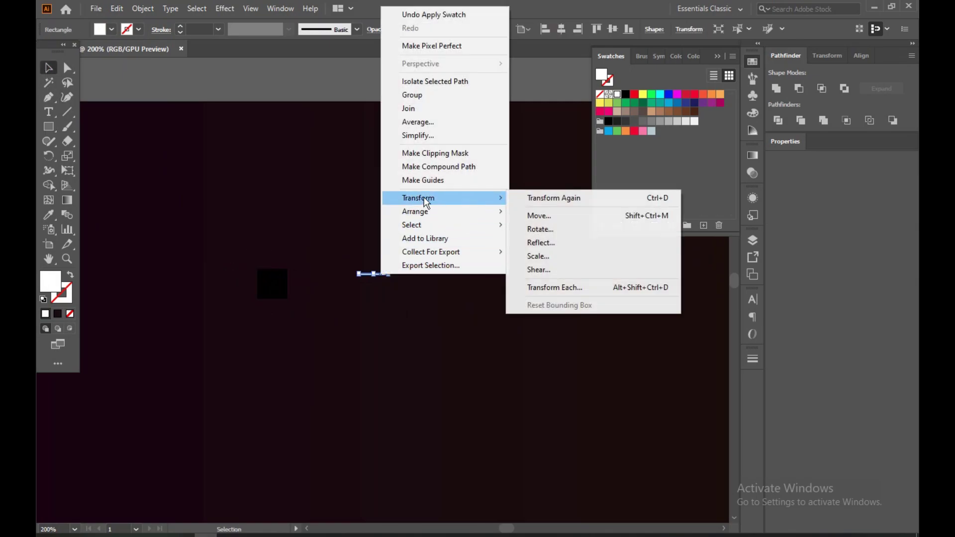
left_click(546, 244)
left_click(532, 351)
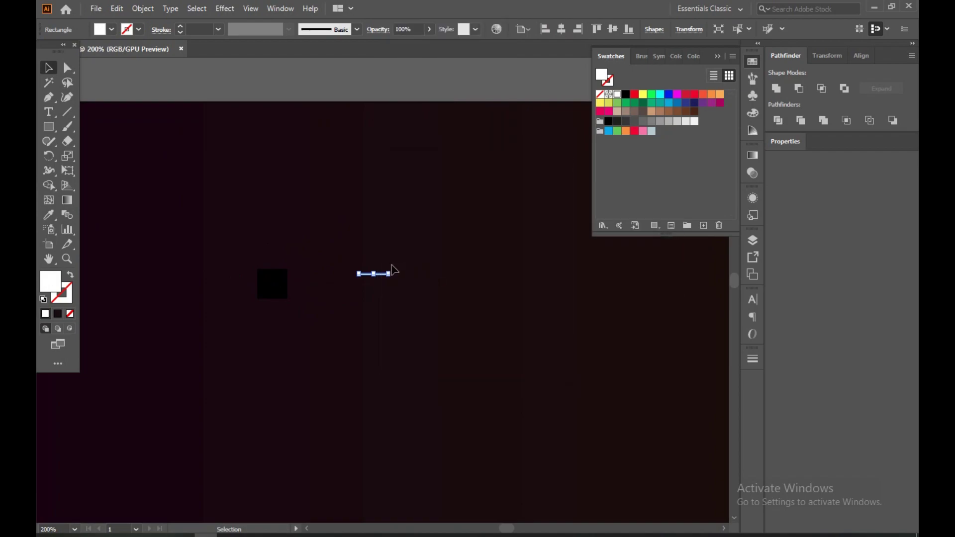
Bring the thin white rectangle to the front of the stacking order.
right_click(369, 273)
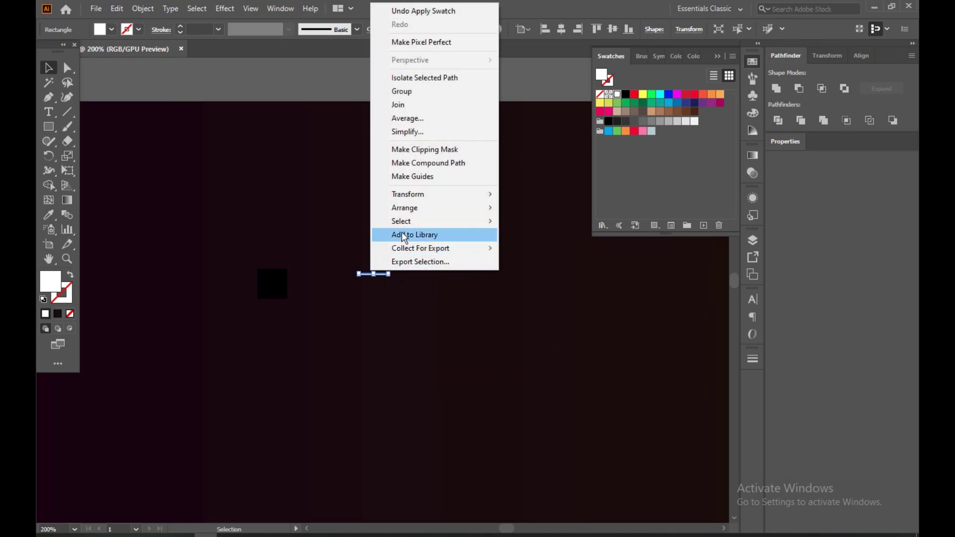
mouse_move(412, 214)
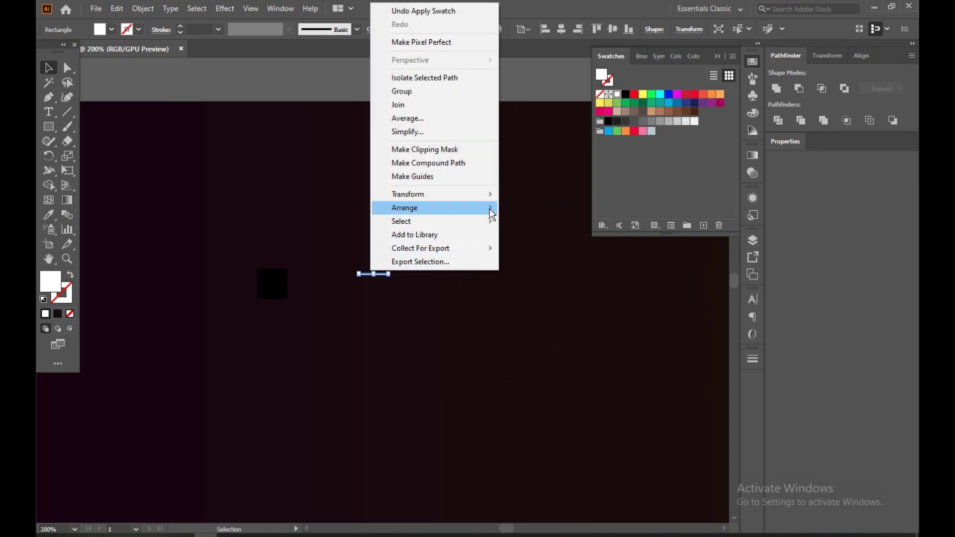
left_click(515, 211)
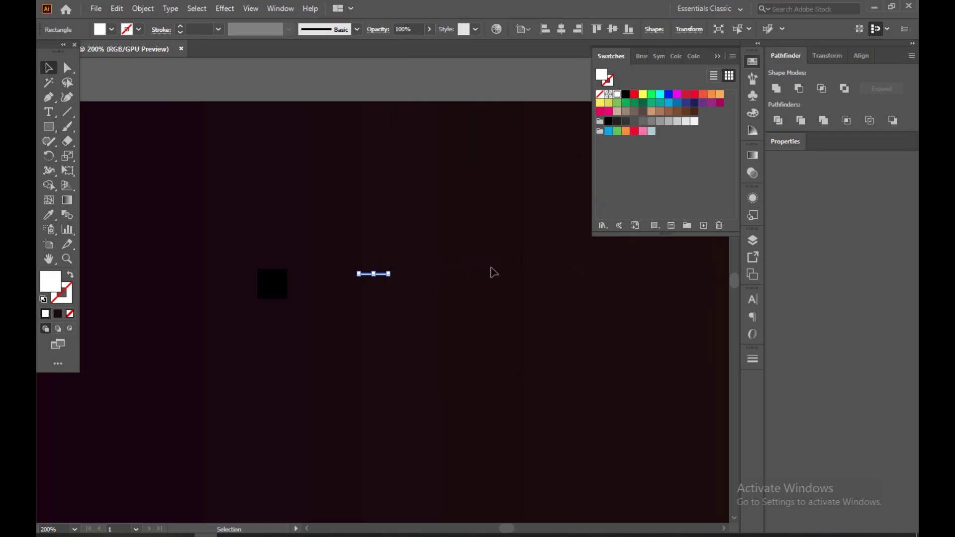
Center the black square on the thin white rectangle horizontally and vertically, using the white rectangle as the key object.
left_click(271, 235)
left_click_drag(250, 245, 438, 301)
left_click(532, 31)
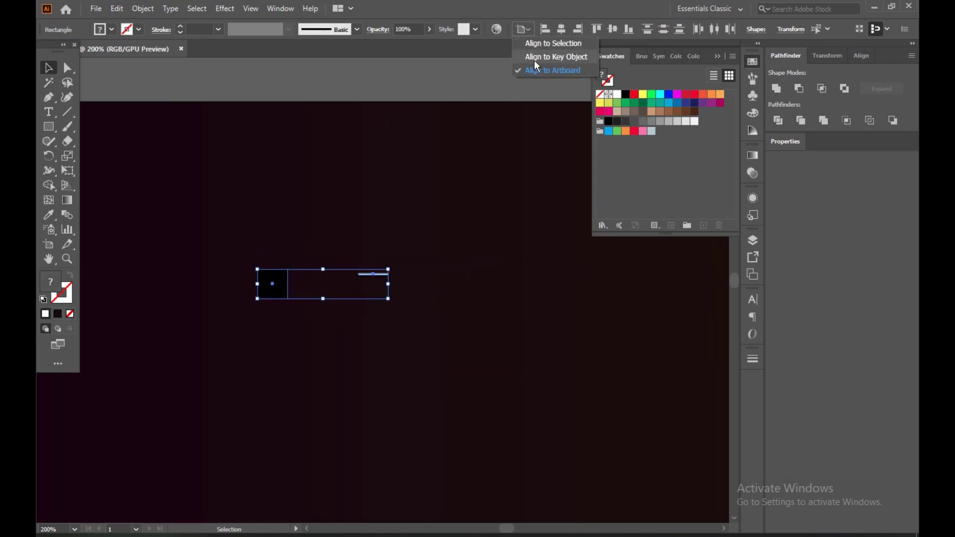
left_click(539, 57)
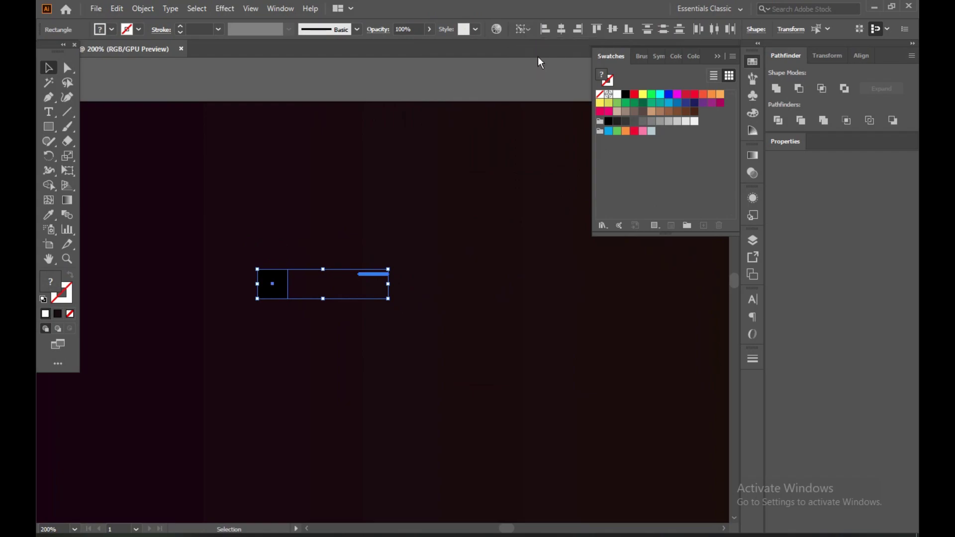
left_click(561, 30)
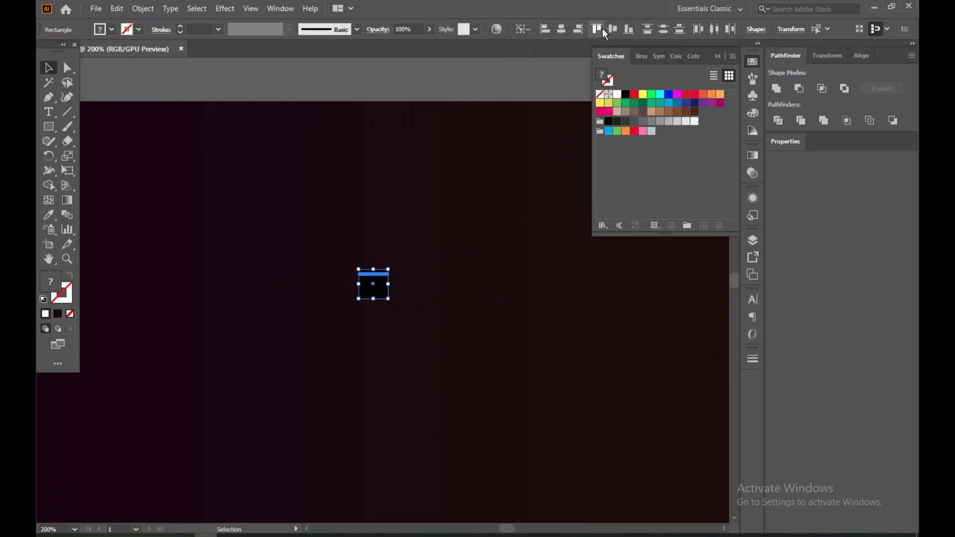
left_click(612, 28)
Make a blend from the black square and the thin white rectangle, and deselect it.
left_click_drag(329, 231, 413, 295)
left_click(156, 6)
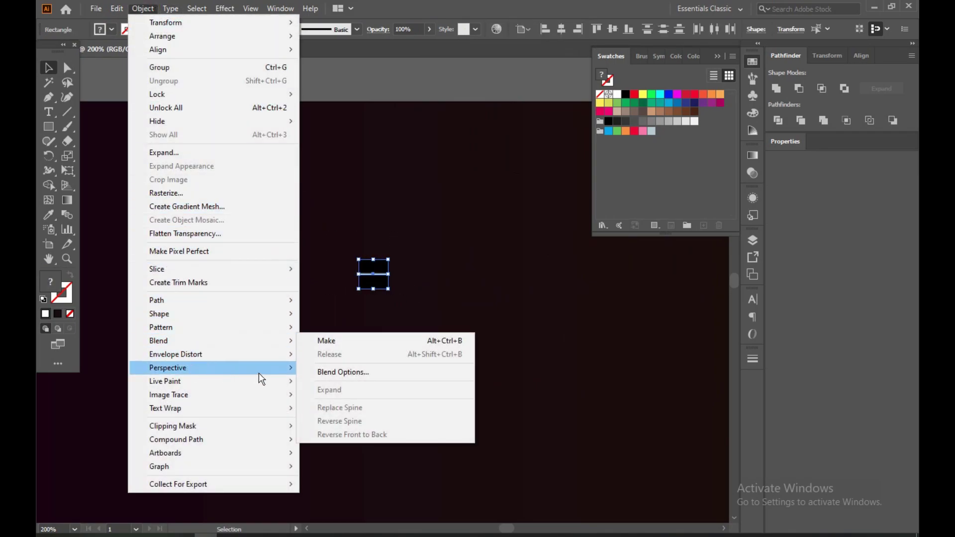
mouse_move(275, 358)
mouse_move(236, 341)
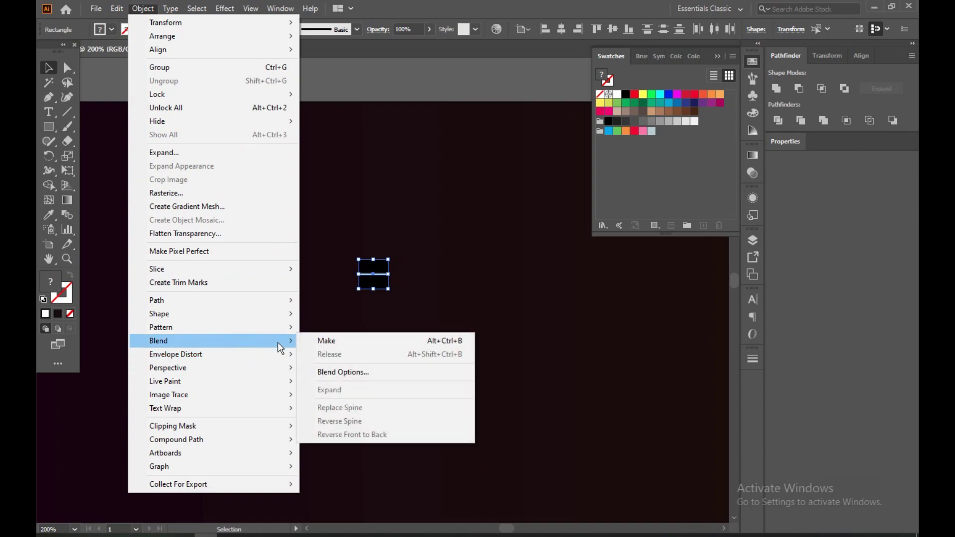
left_click(317, 341)
left_click(449, 319)
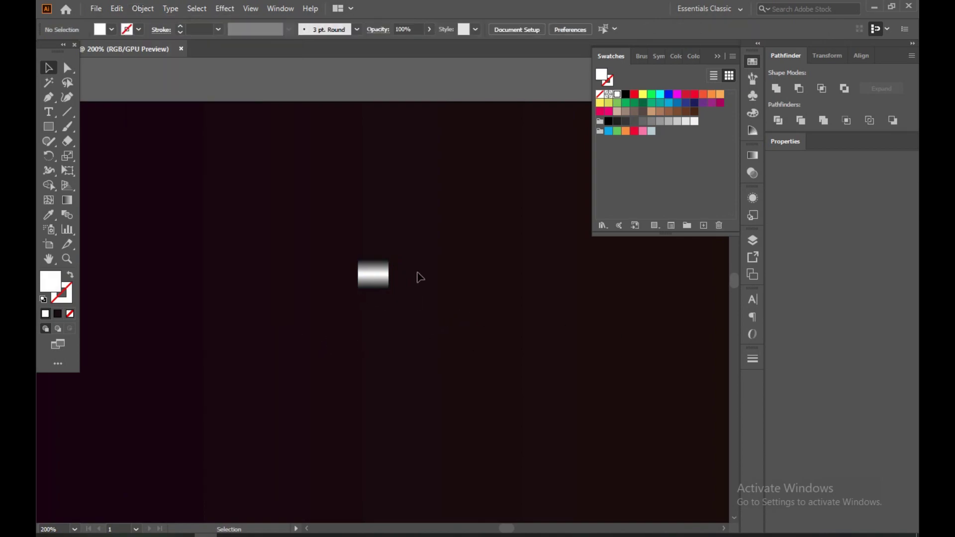
Create an Art Brush from the blended shape with fixed 100% width, stretched to fit the stroke length.
left_click(713, 58)
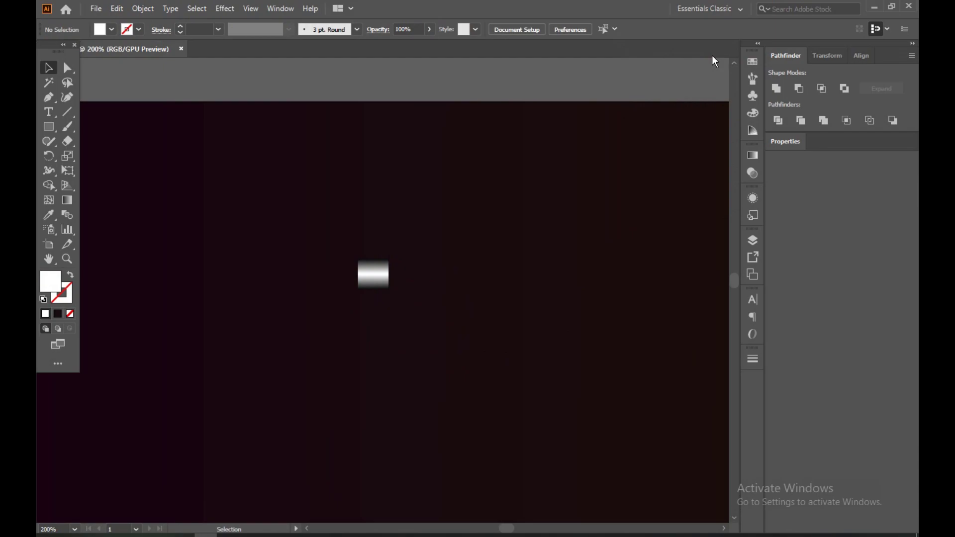
left_click(753, 79)
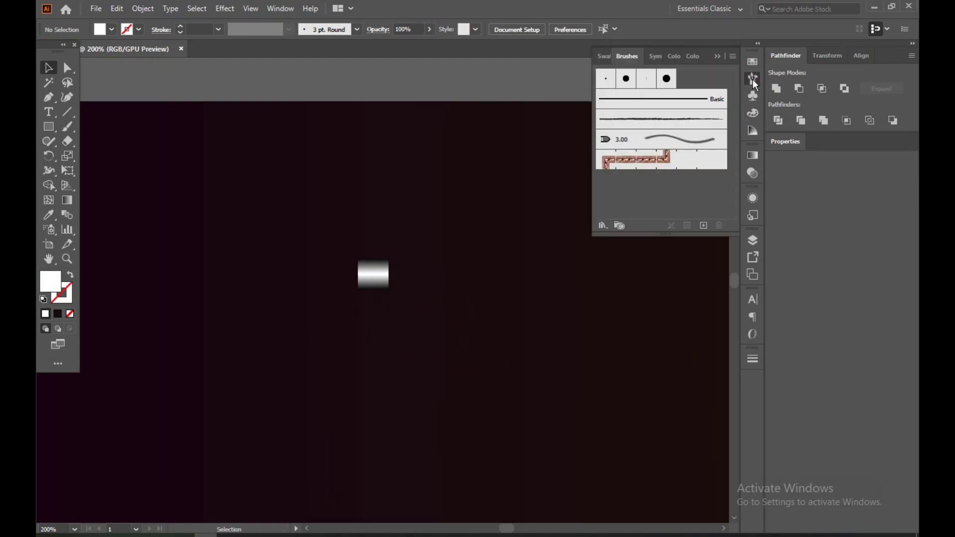
left_click(375, 283)
mouse_move(372, 279)
left_mouse_down()
mouse_move(494, 209)
mouse_move(657, 141)
left_mouse_up()
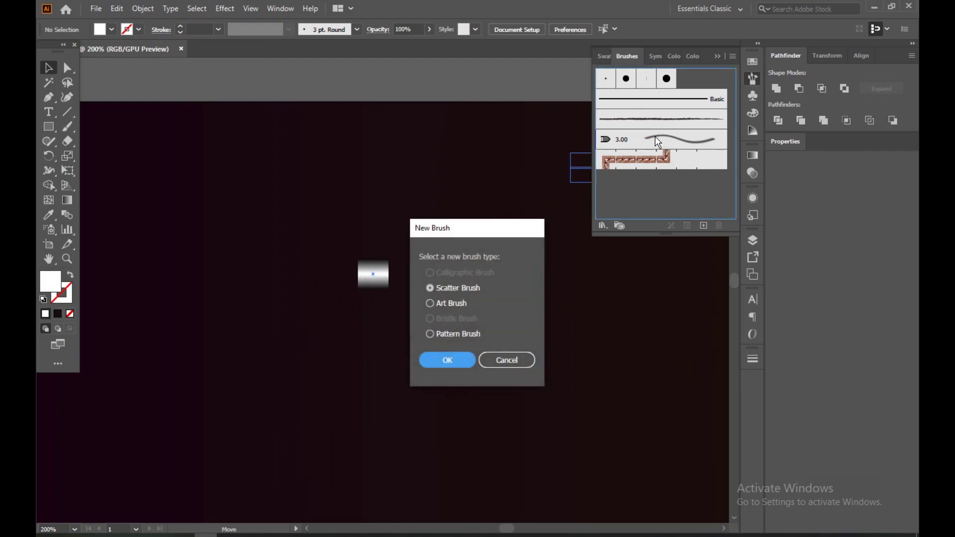
left_click(429, 303)
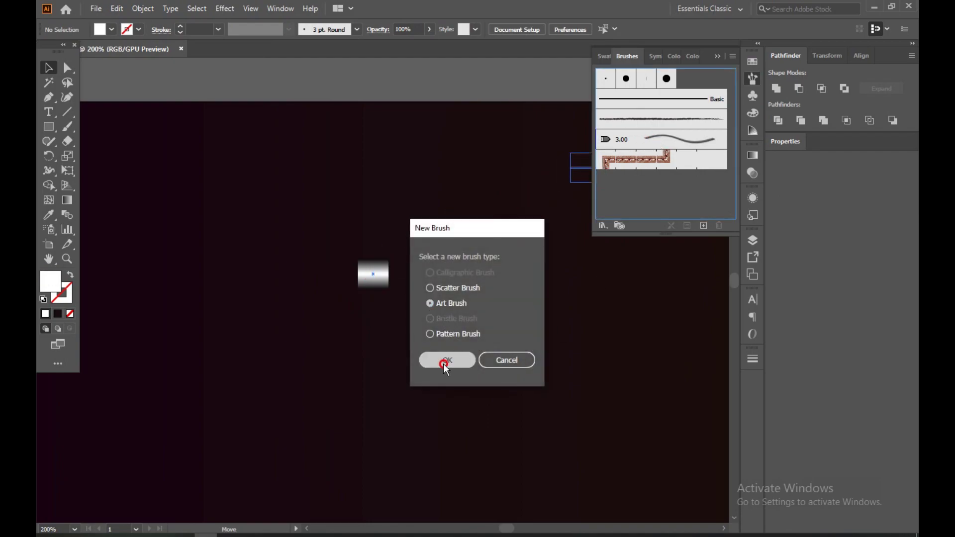
left_click(444, 363)
left_click(625, 380)
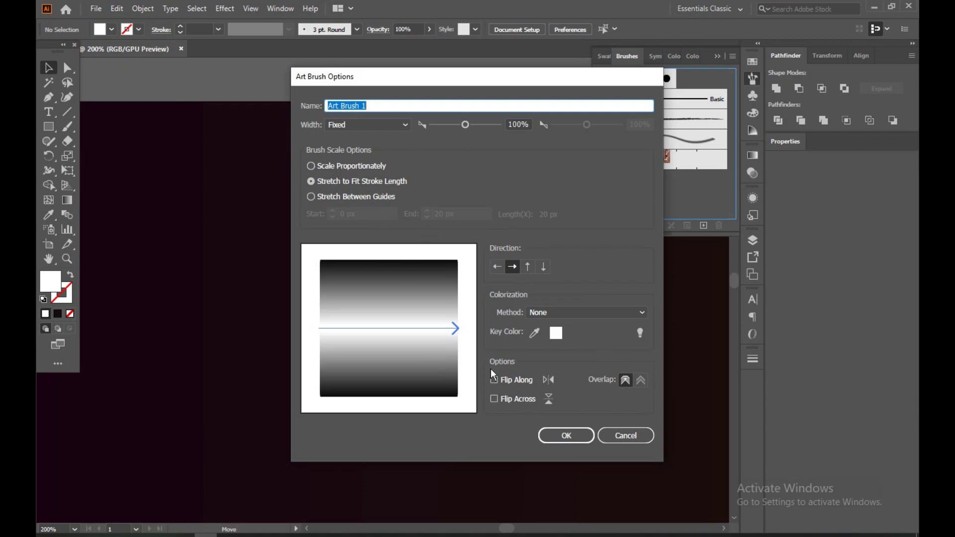
left_click(573, 438)
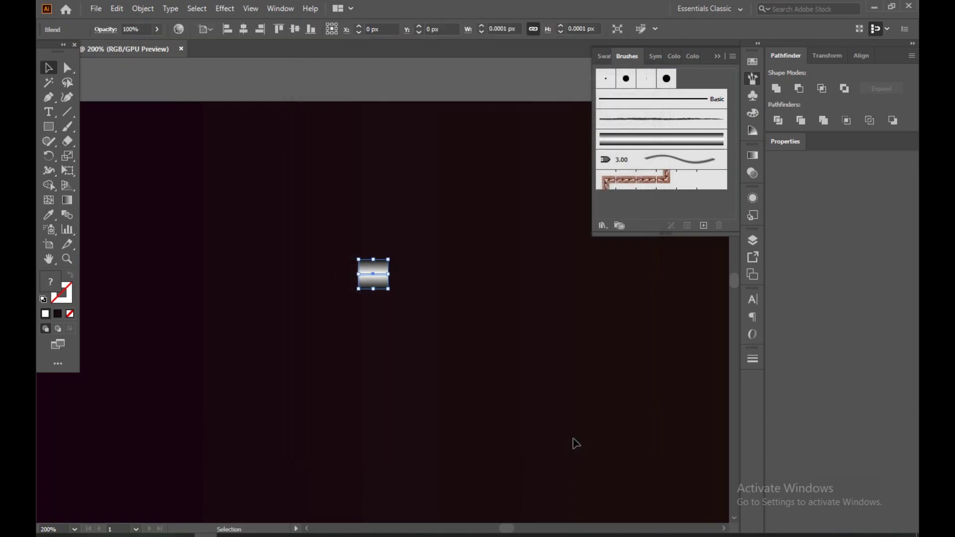
Select the whole THANK YOU lettering and apply the new black-and-white gradient art brush to its outlines.
scroll(430, 346, "down", 2)
scroll(432, 344, "down", 4)
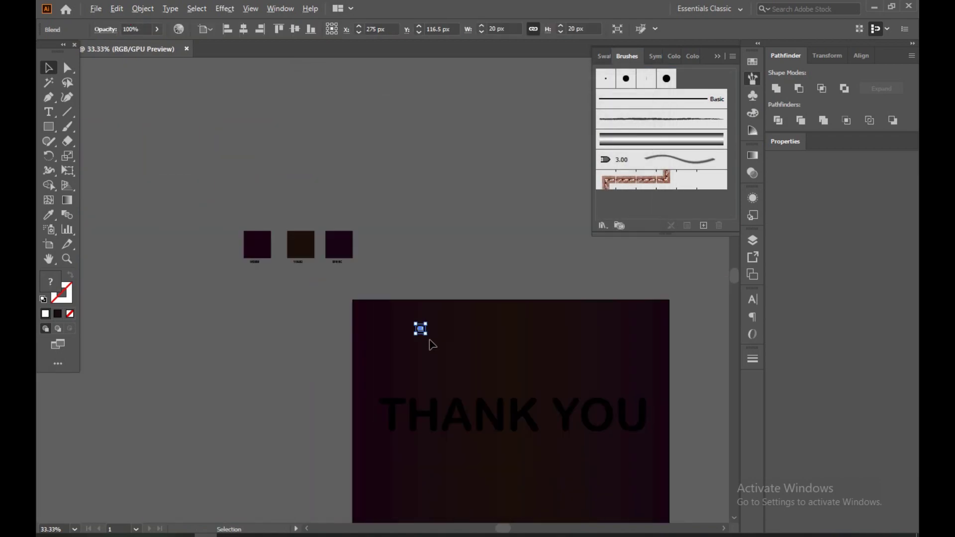
left_click(496, 389)
left_click_drag(378, 379, 621, 448)
left_click(621, 448)
left_click_drag(375, 382, 649, 453)
left_click(649, 453)
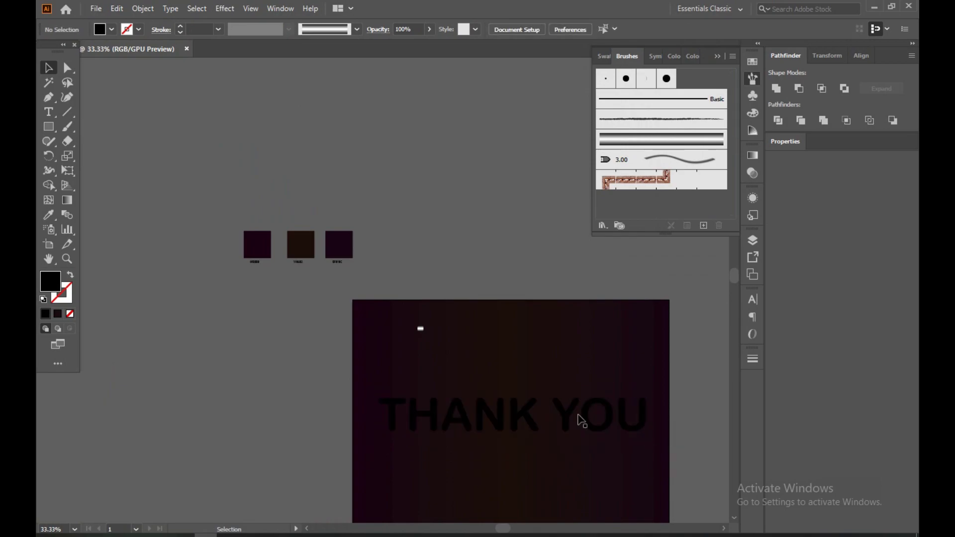
left_click_drag(371, 381, 647, 481)
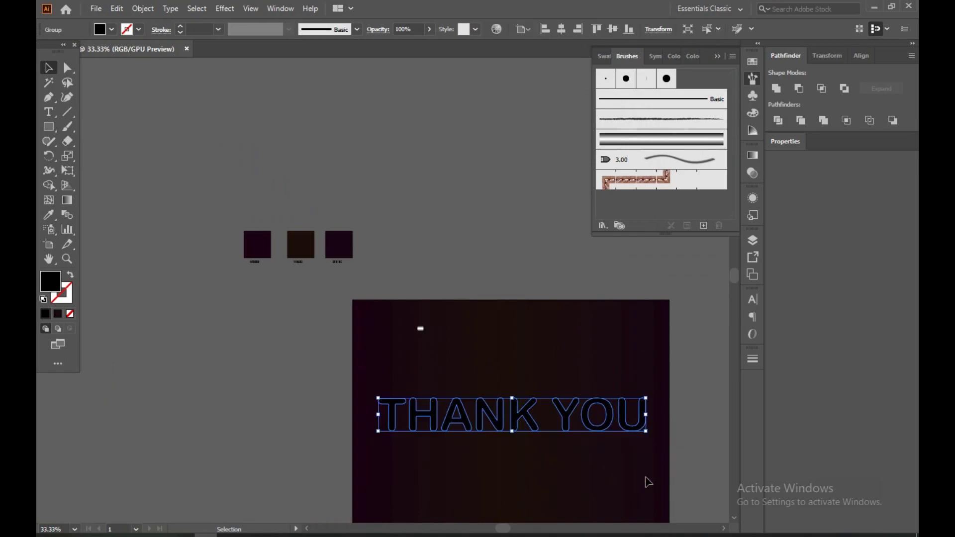
left_click(644, 144)
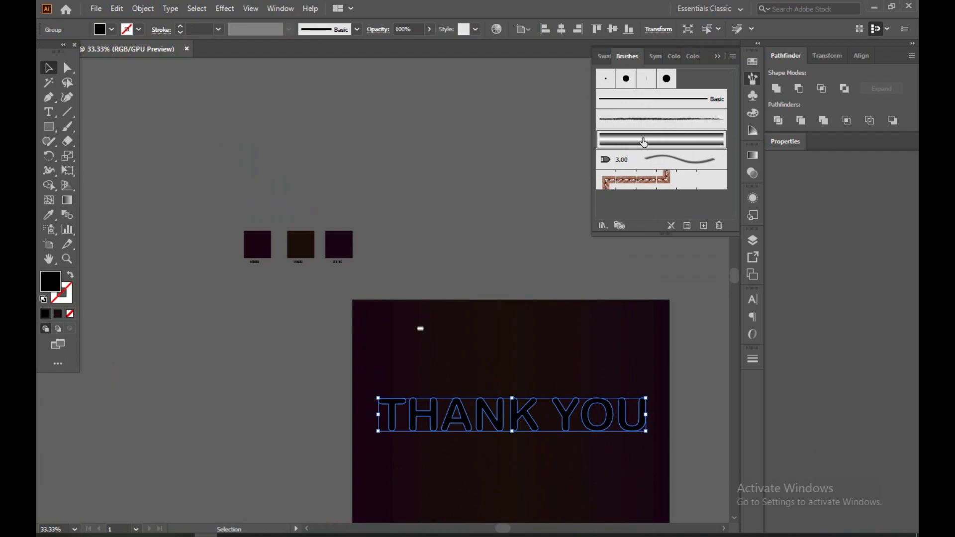
Deselect the lettering and delete the small blended shape from the background.
left_click(497, 180)
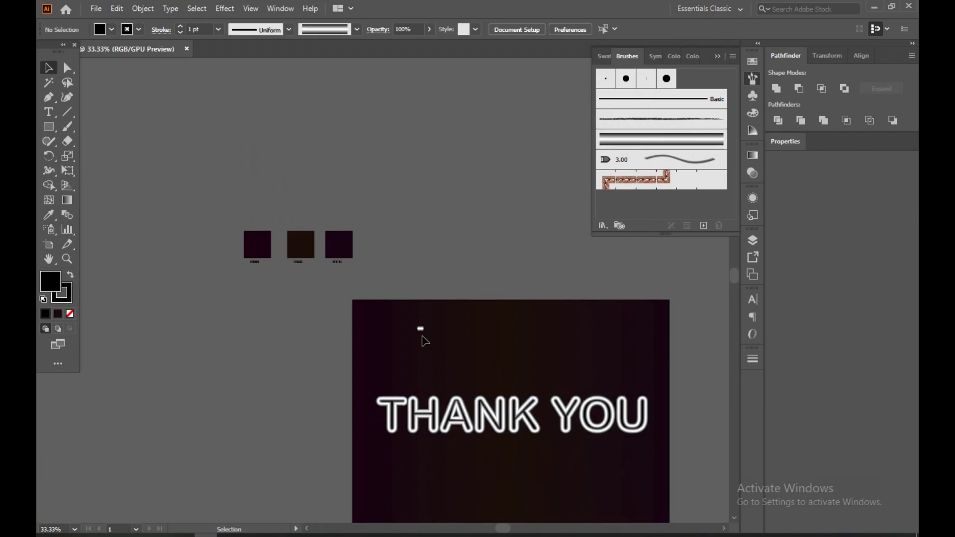
left_click(438, 336)
key("Delete")
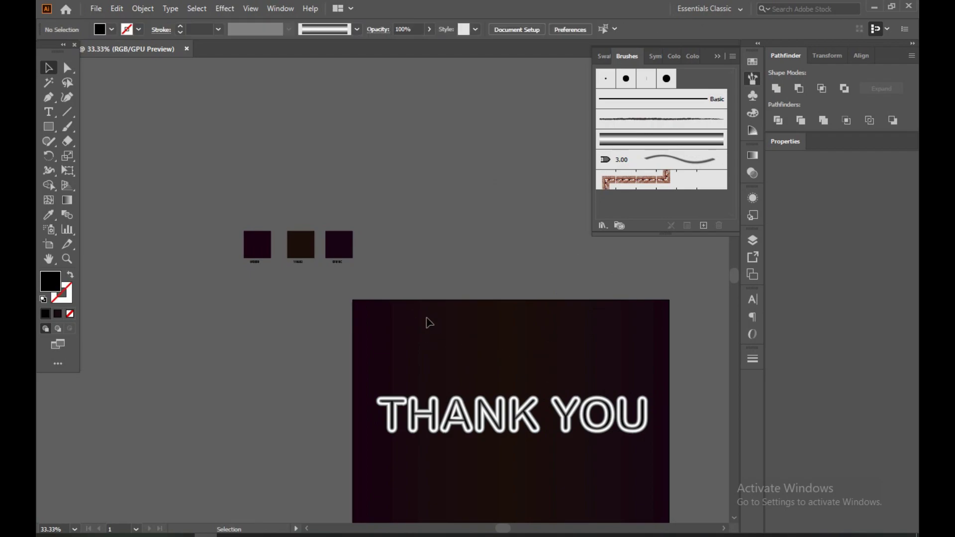